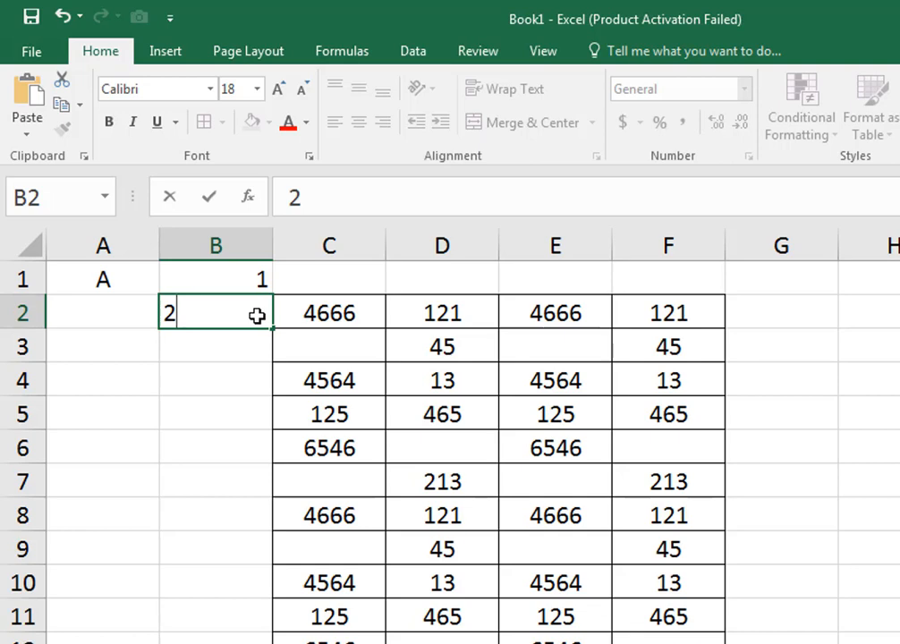
# - Center the contents of column B and continue the number series from B1:B2 down the column
pyautogui.click(231, 249)
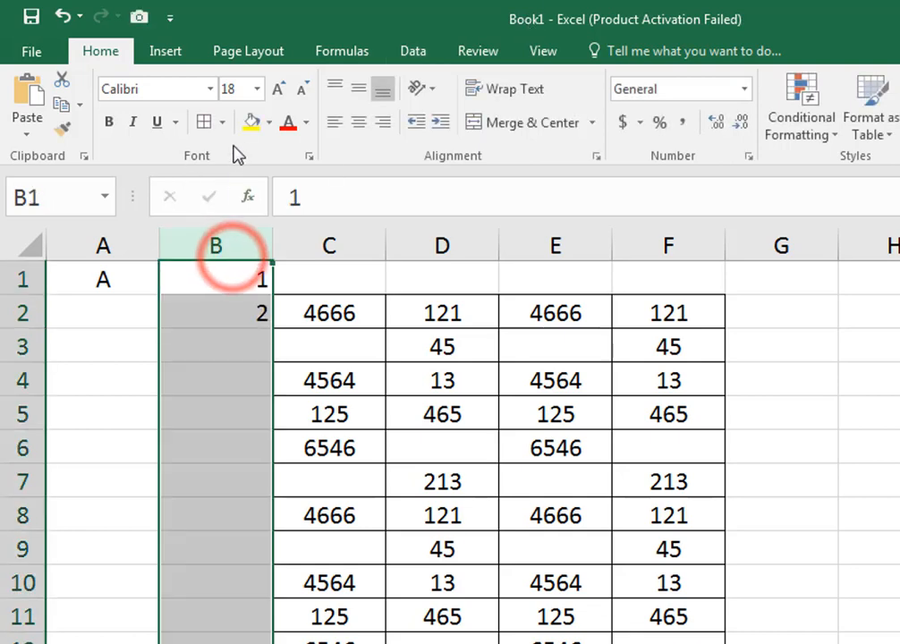
pyautogui.click(359, 124)
pyautogui.click(238, 275)
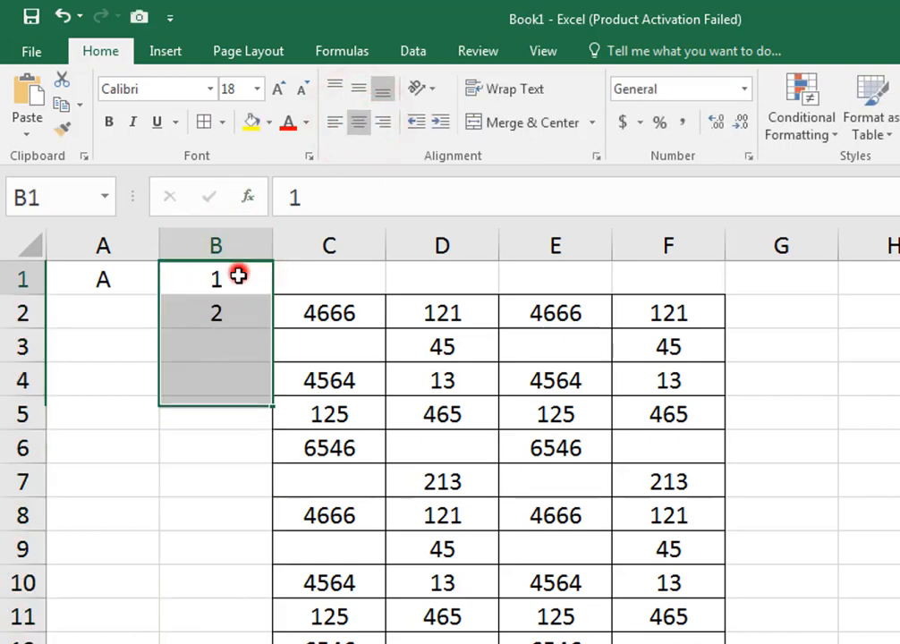
pyautogui.moveTo(238, 276); pyautogui.dragTo(224, 617)
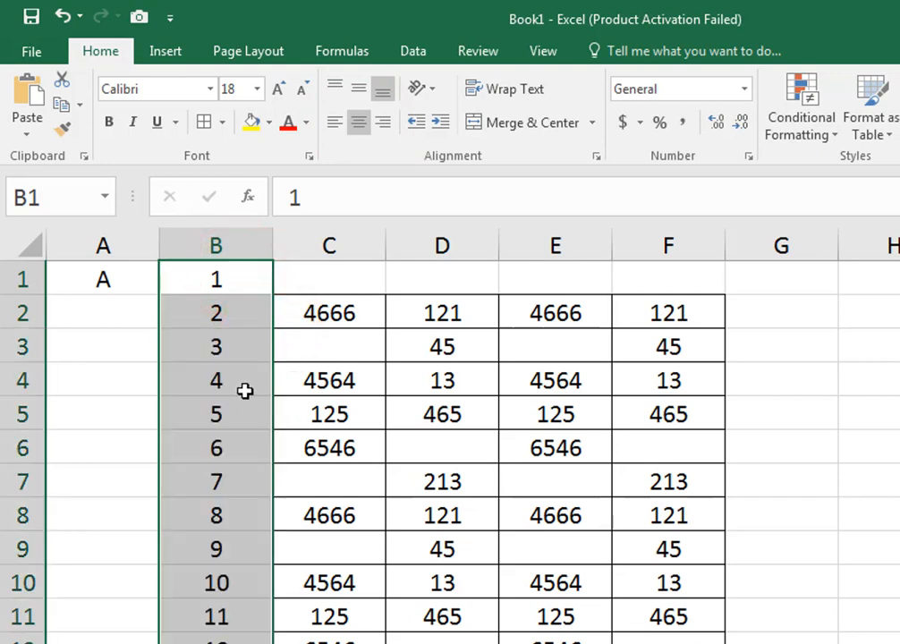
# - Replace the number series in column B with the letter A, entered in B1 and filled down beside the table
pyautogui.moveTo(244, 276); pyautogui.dragTo(243, 642)
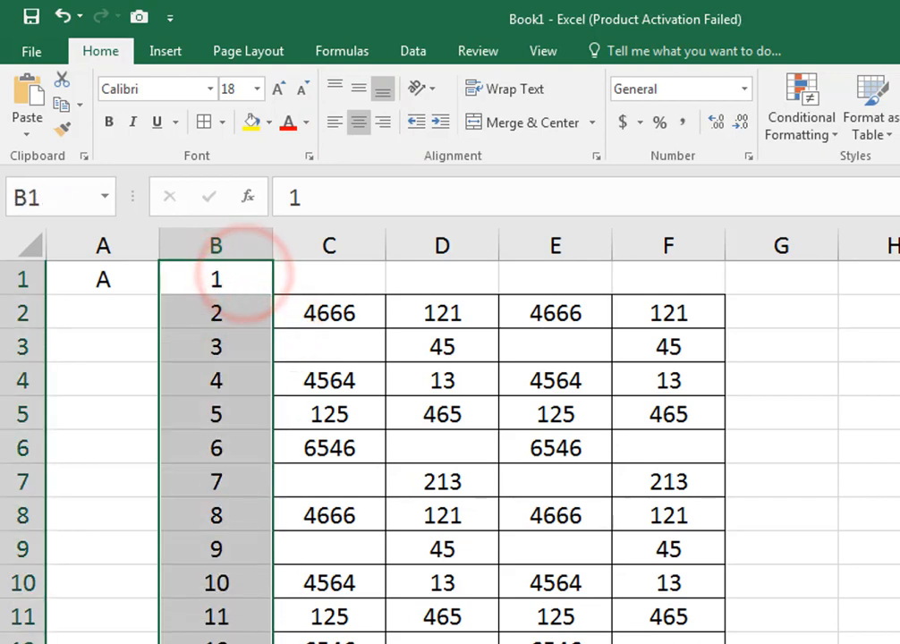
pyautogui.press('Delete')
pyautogui.click(216, 278)
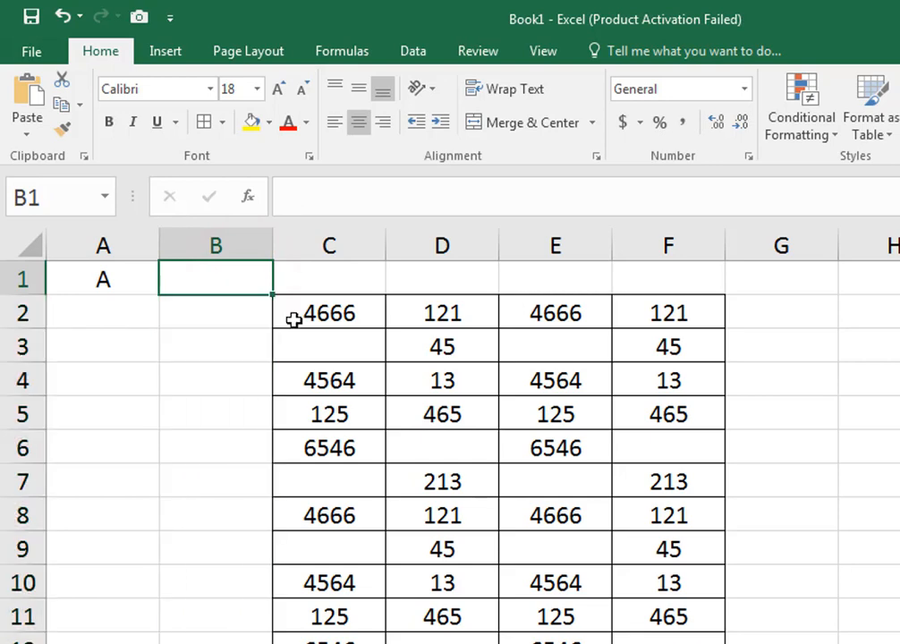
pyautogui.write('A')
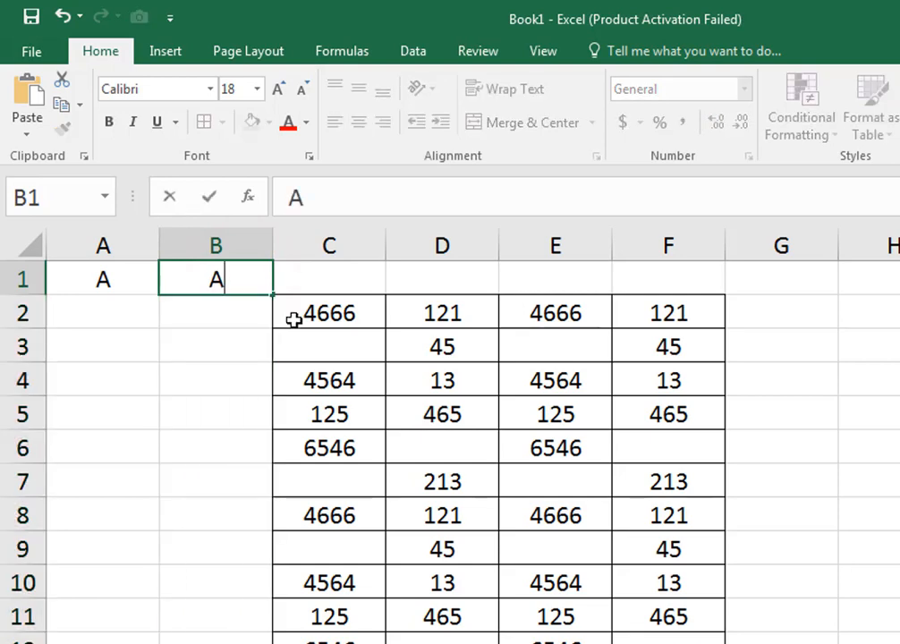
pyautogui.click(216, 313)
pyautogui.click(253, 281)
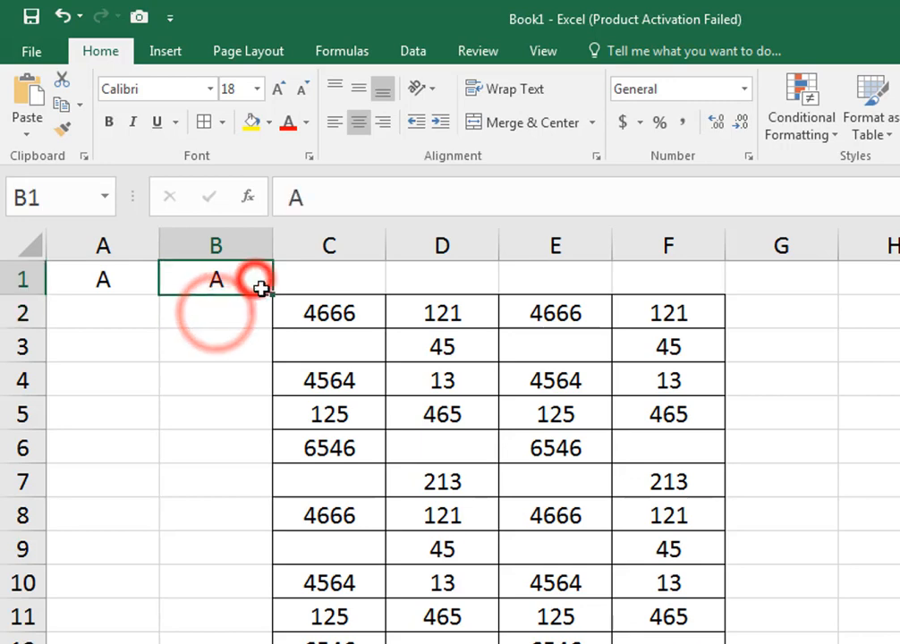
pyautogui.doubleClick(277, 295)
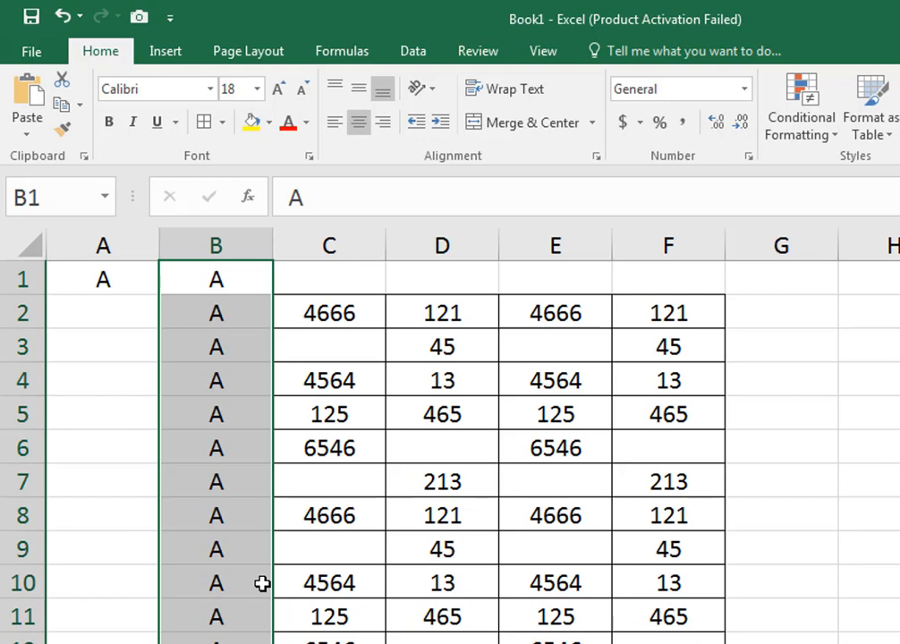
# - Fill the formula in A1 down column A, and clear all the filled cells including A1
pyautogui.click(112, 367)
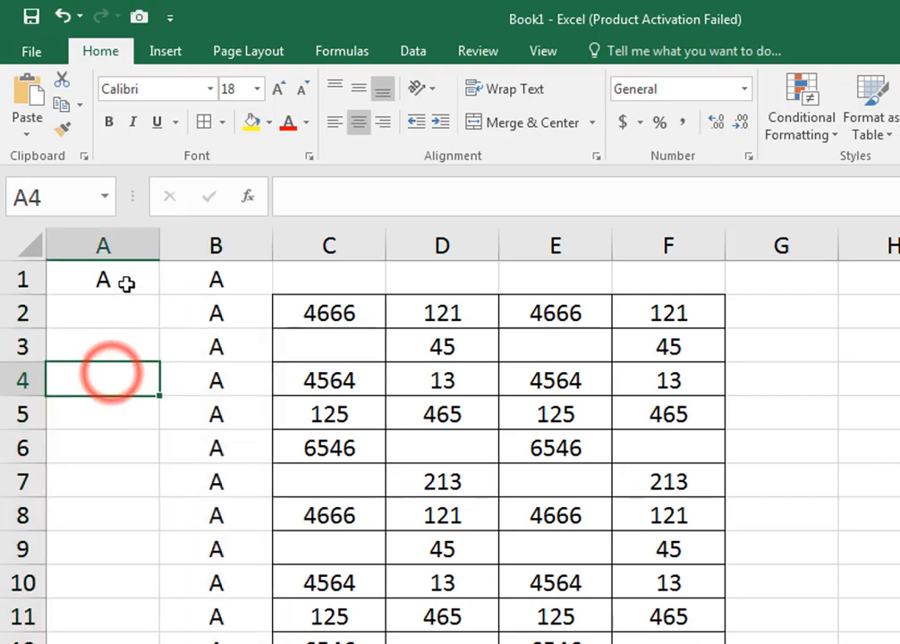
pyautogui.click(125, 283)
pyautogui.moveTo(164, 293); pyautogui.dragTo(164, 639)
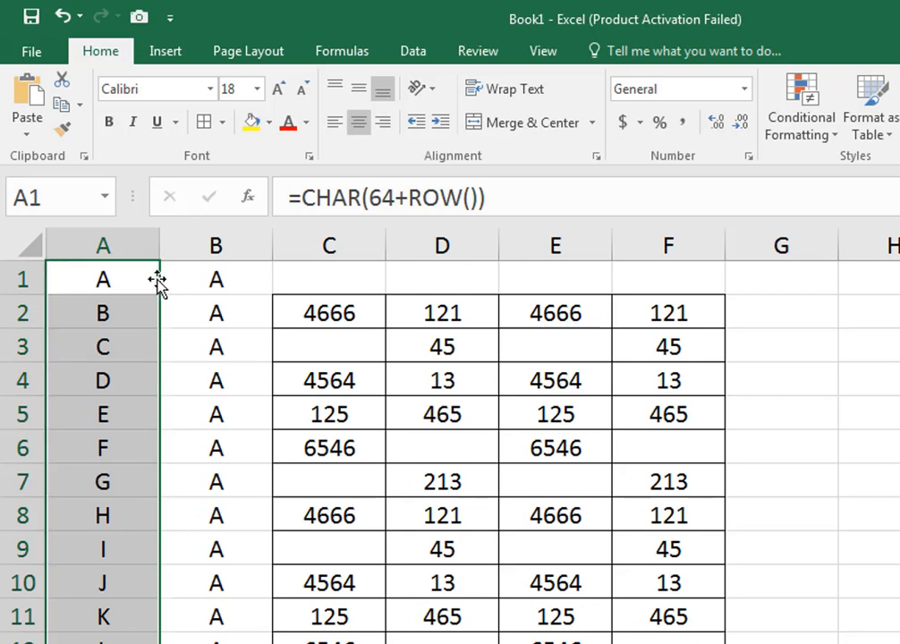
pyautogui.press('Delete')
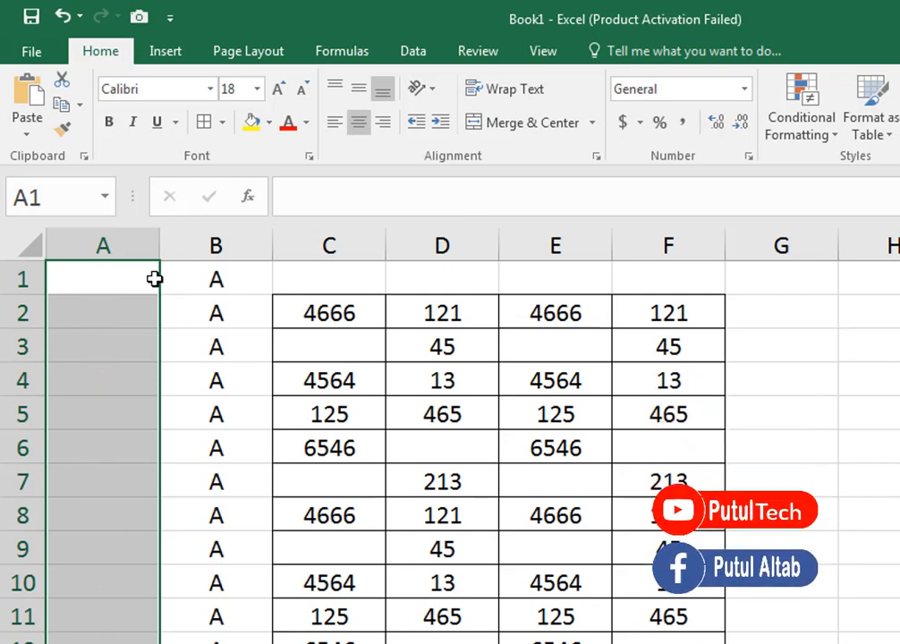
pyautogui.press('Right')
pyautogui.click(129, 283)
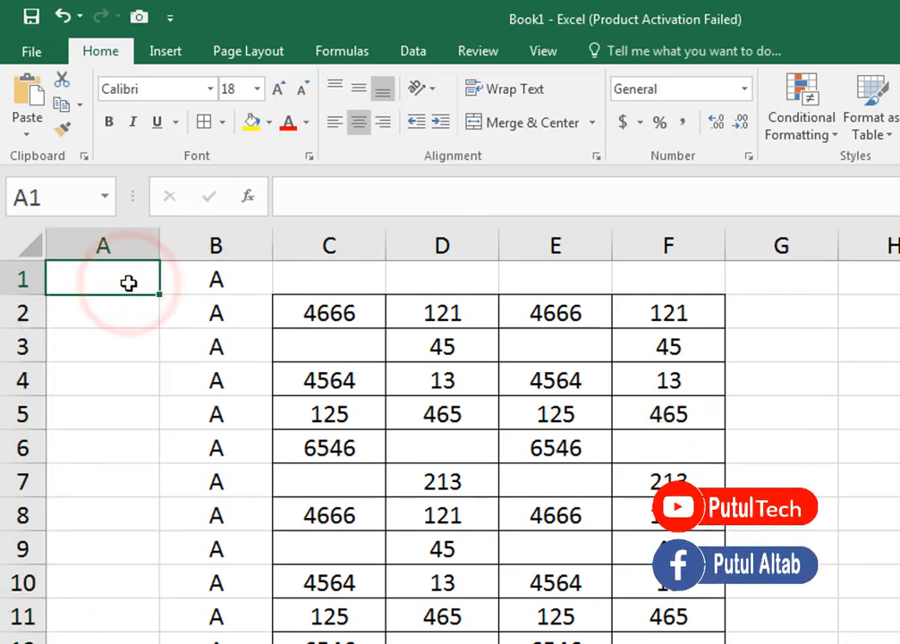
pyautogui.write('=cha')
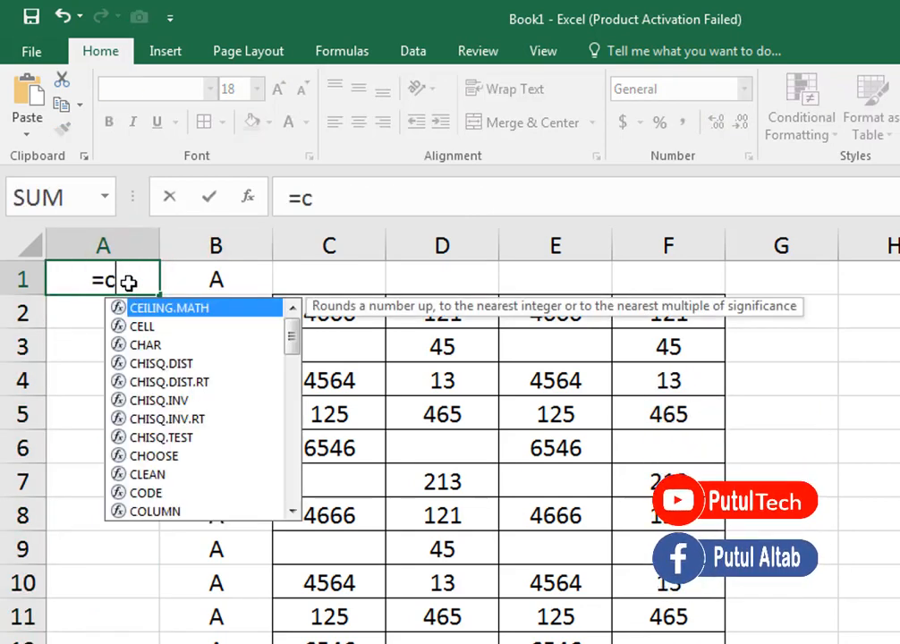
pyautogui.press('Tab')
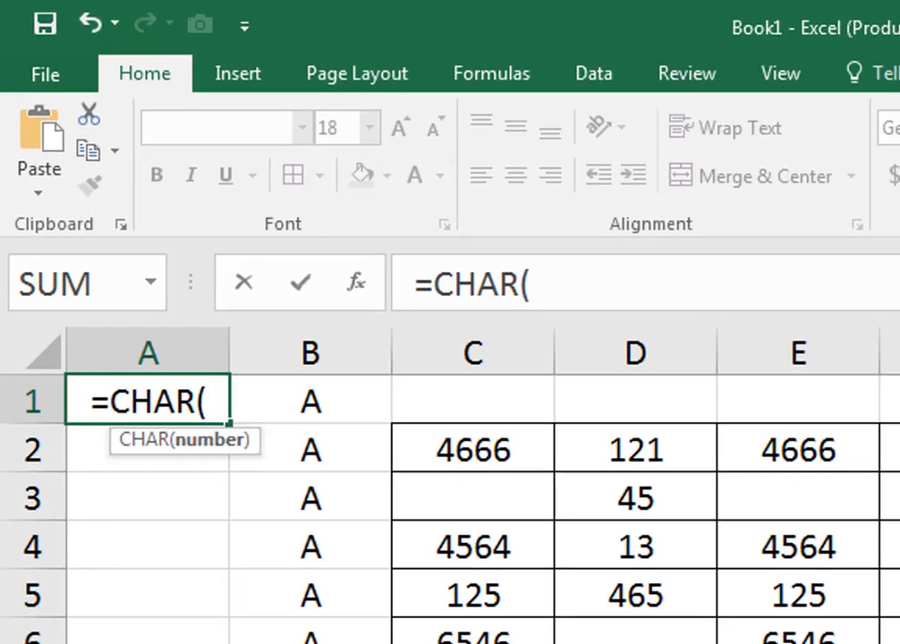
pyautogui.write('64')
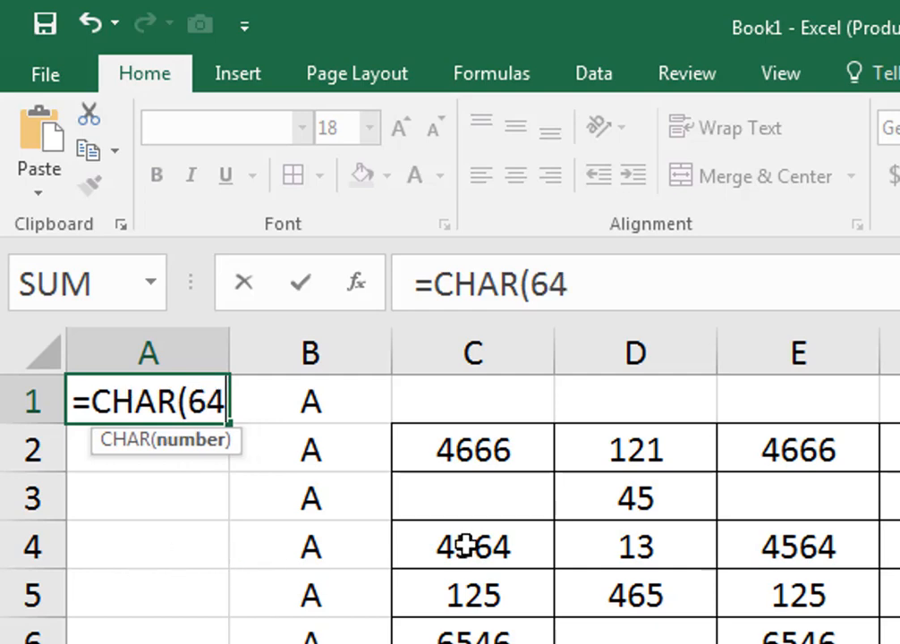
pyautogui.write('+')
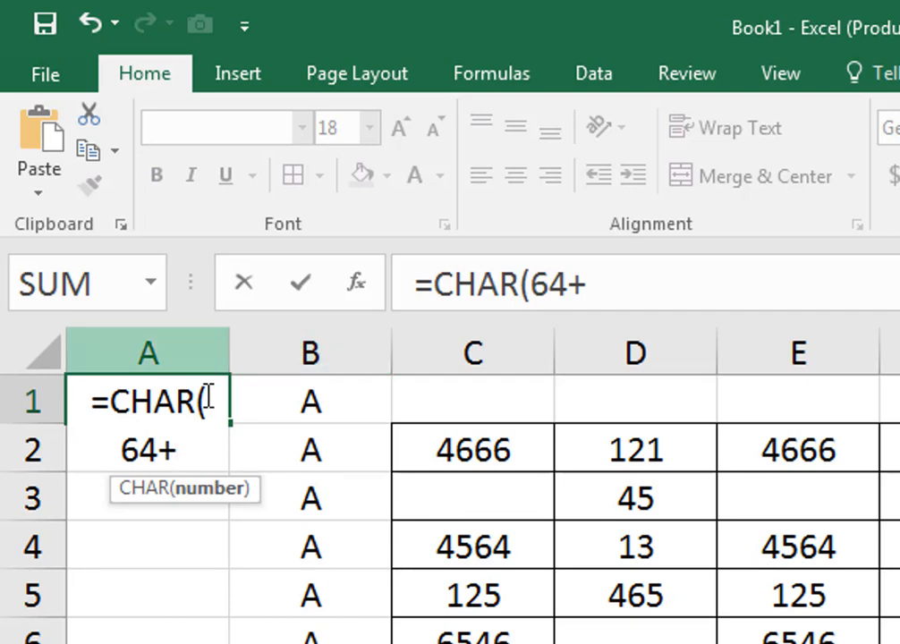
pyautogui.click(195, 446)
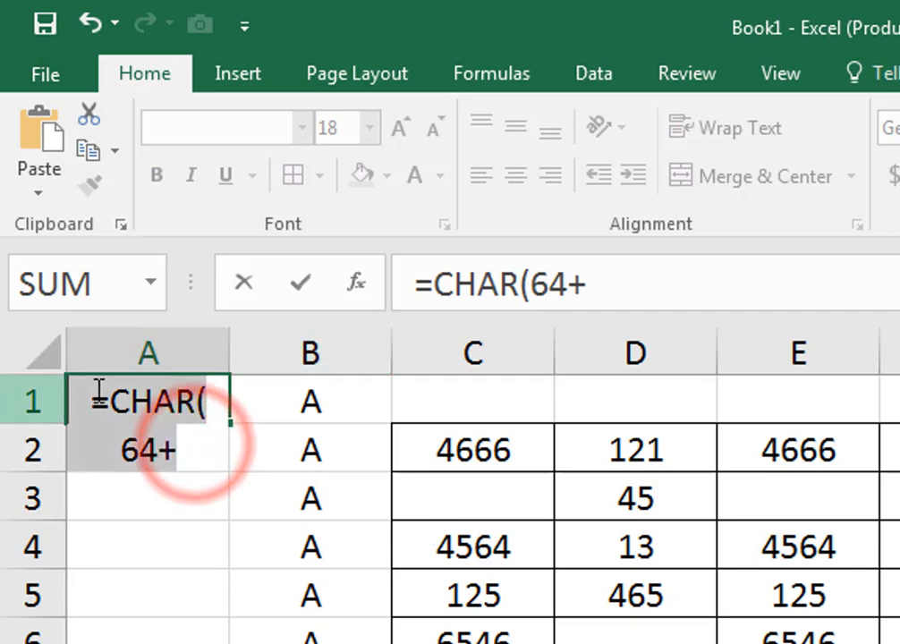
pyautogui.press('Escape')
# - Widen column A to roughly twice its width and select cell A1
pyautogui.click(228, 351)
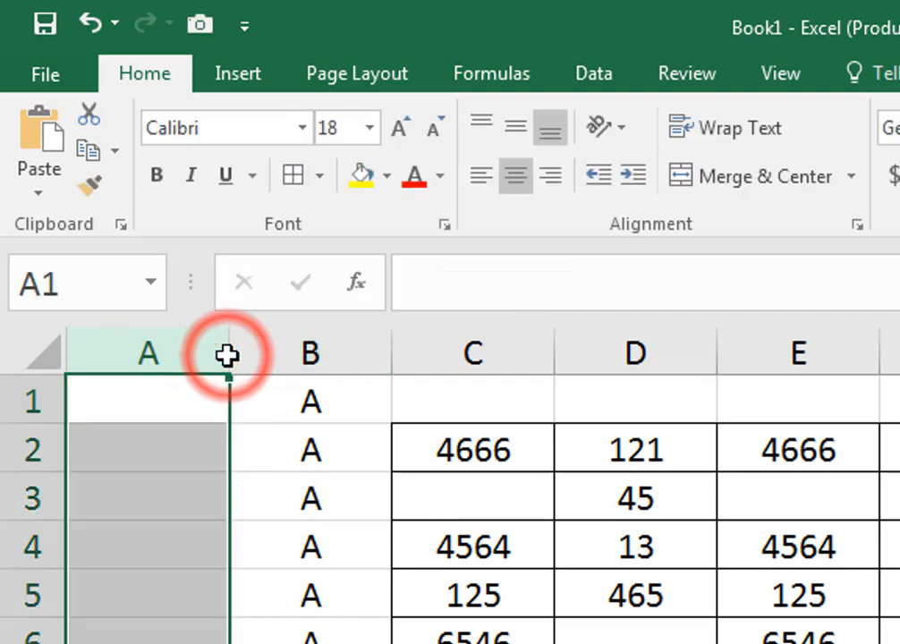
pyautogui.moveTo(229, 351); pyautogui.dragTo(425, 375)
pyautogui.click(215, 409)
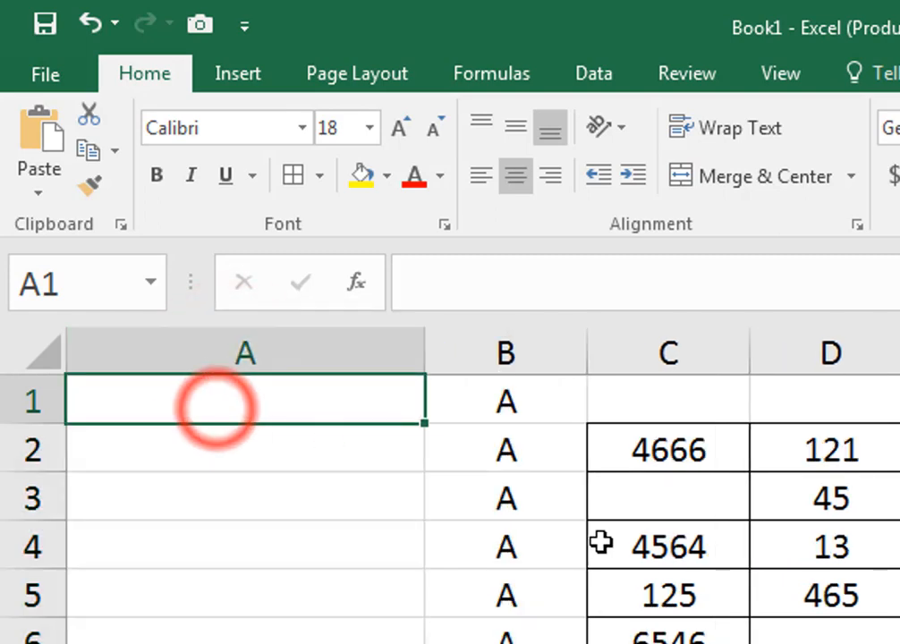
# - Enter the formula =CHAR(64+ROW()) in A1 and fill it down to A17
pyautogui.press('F2')
pyautogui.write('=cha')
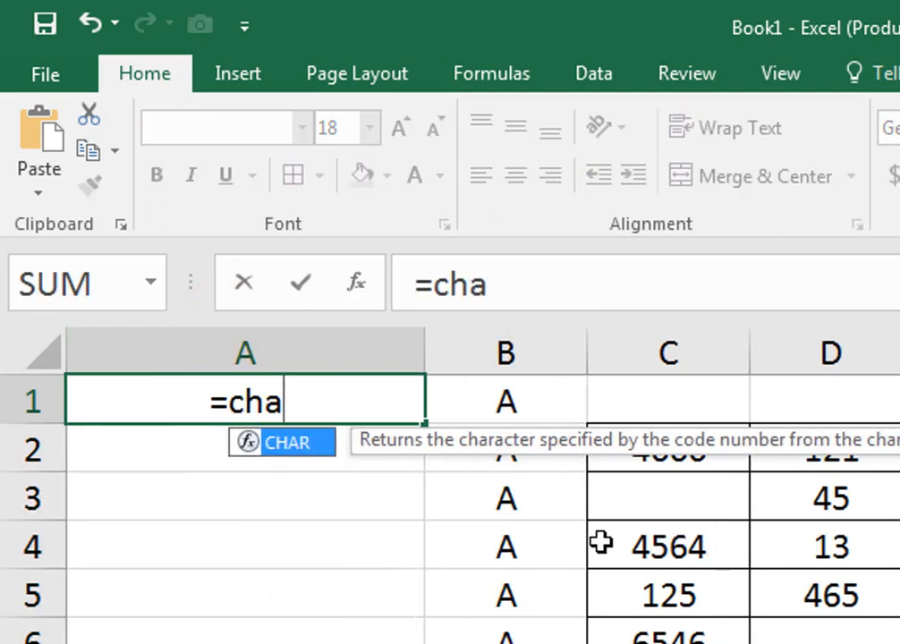
pyautogui.press('Tab')
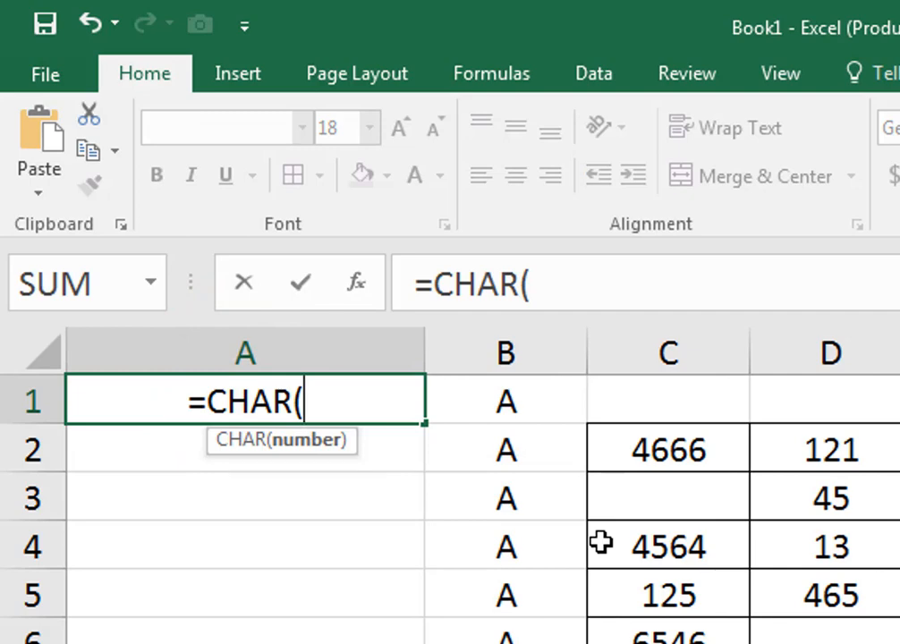
pyautogui.write('64')
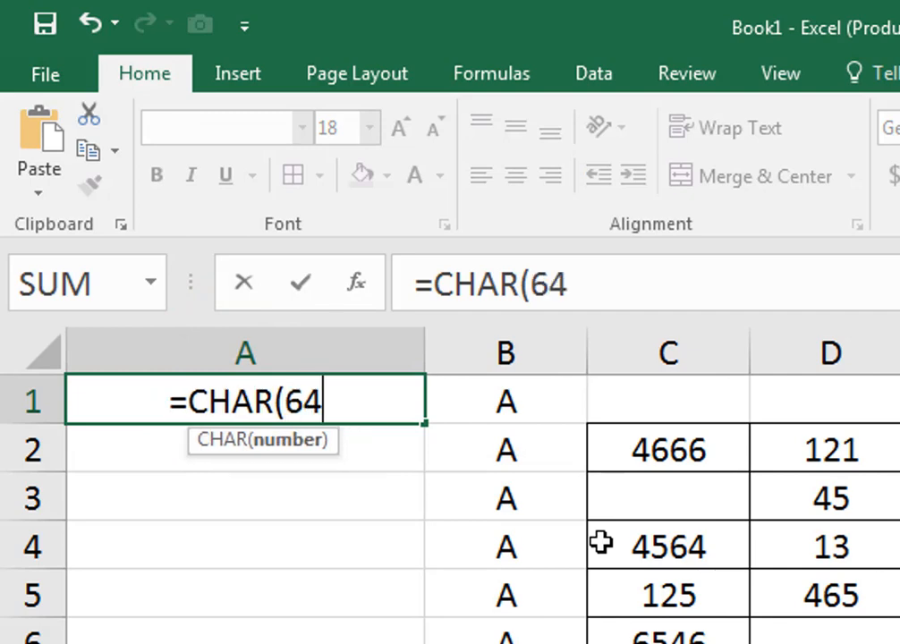
pyautogui.write('+')
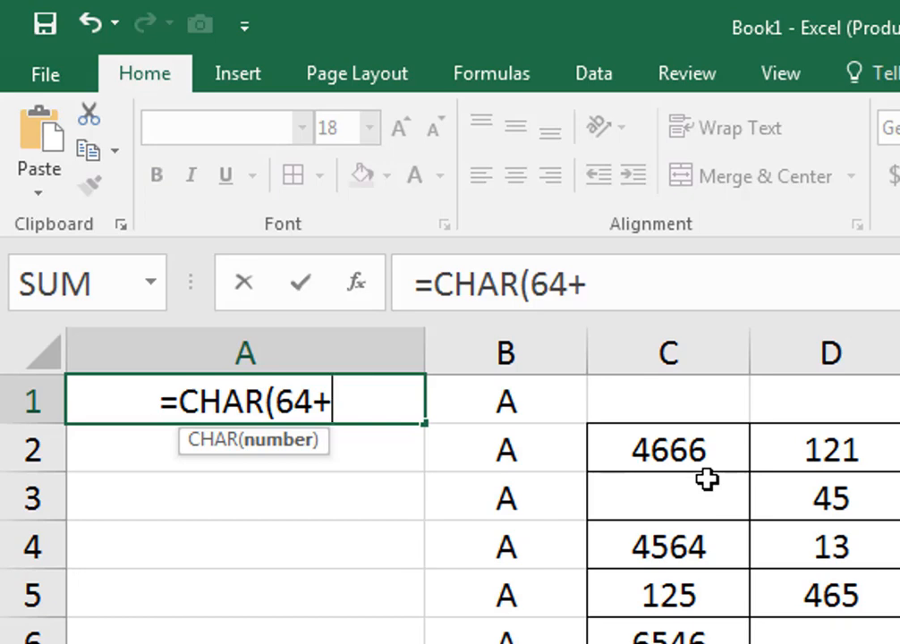
pyautogui.write('Row')
pyautogui.press('Tab')
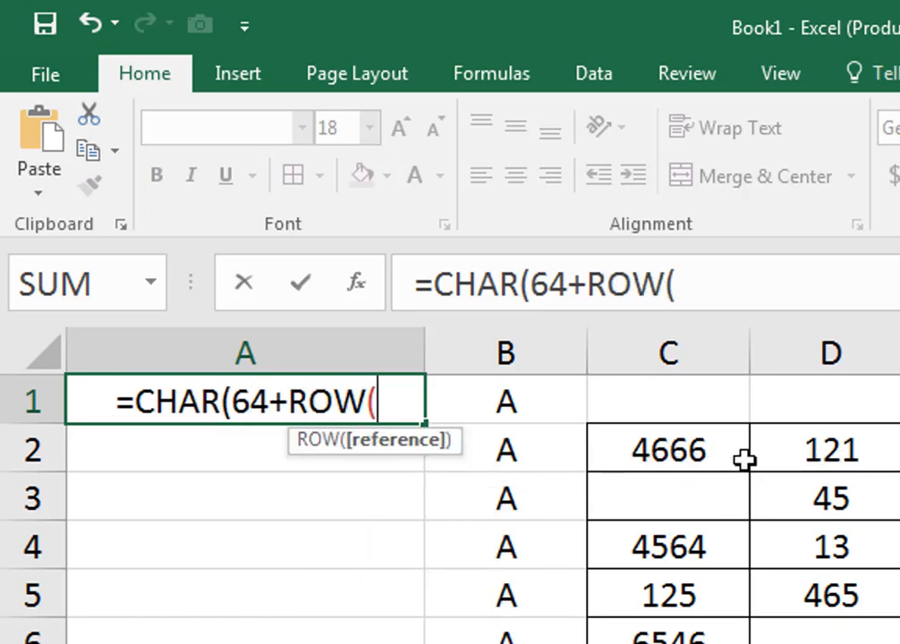
pyautogui.write(')')
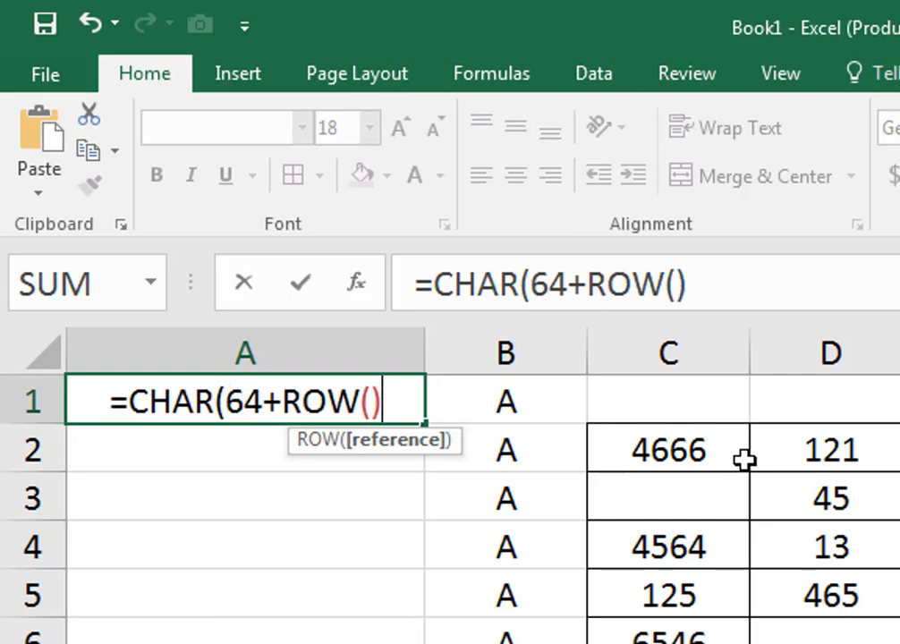
pyautogui.write(')')
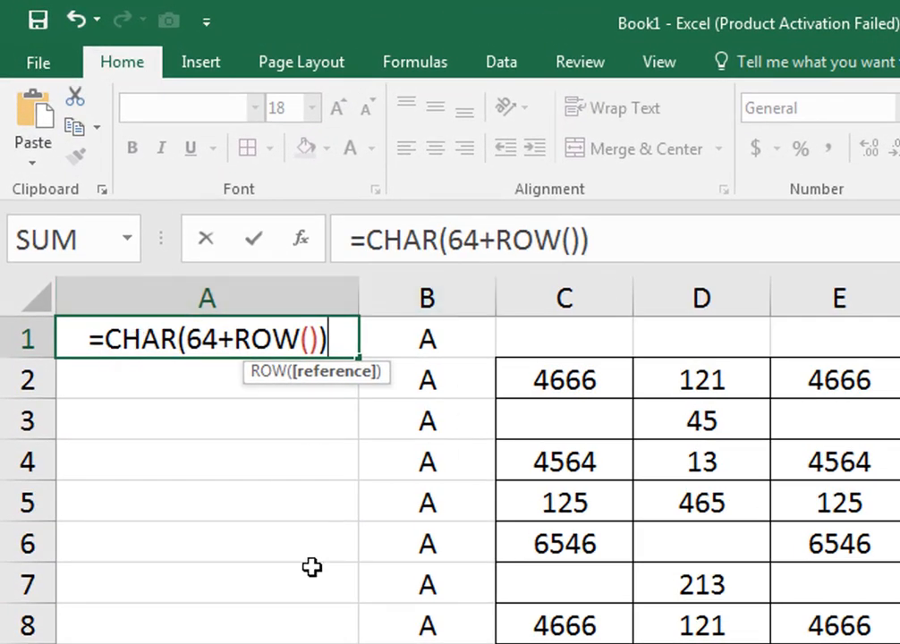
pyautogui.press('Return')
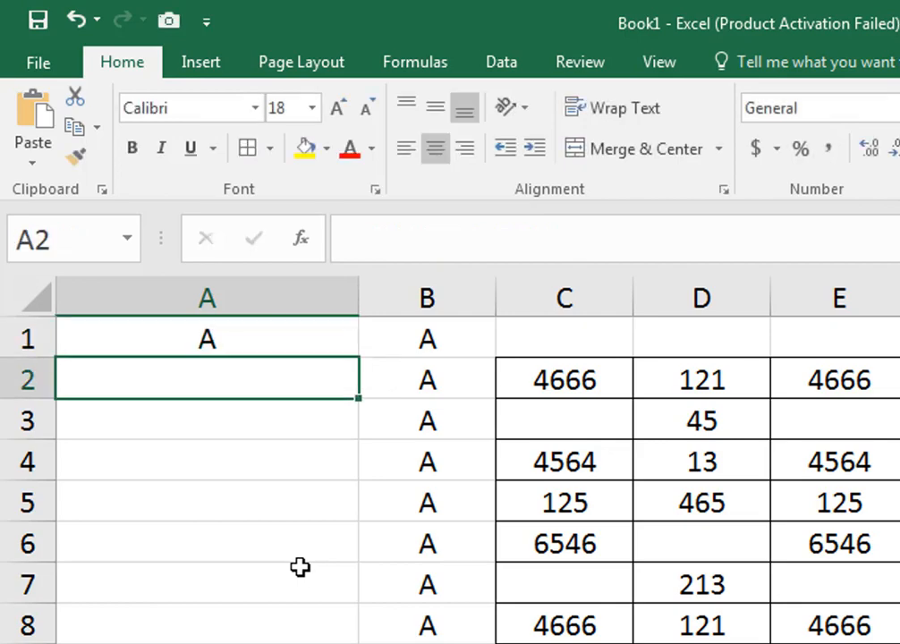
pyautogui.click(292, 336)
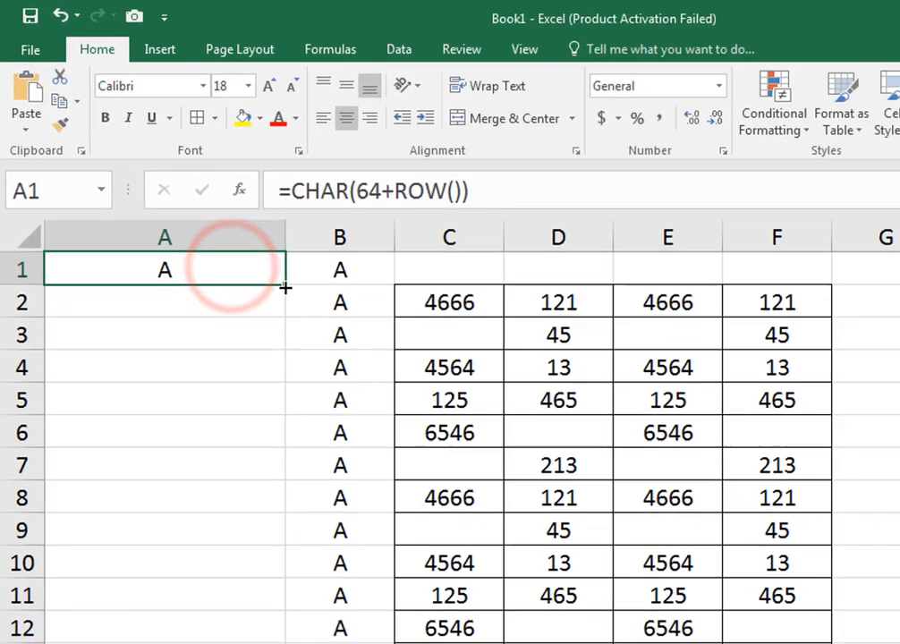
pyautogui.moveTo(285, 286); pyautogui.dragTo(266, 643)
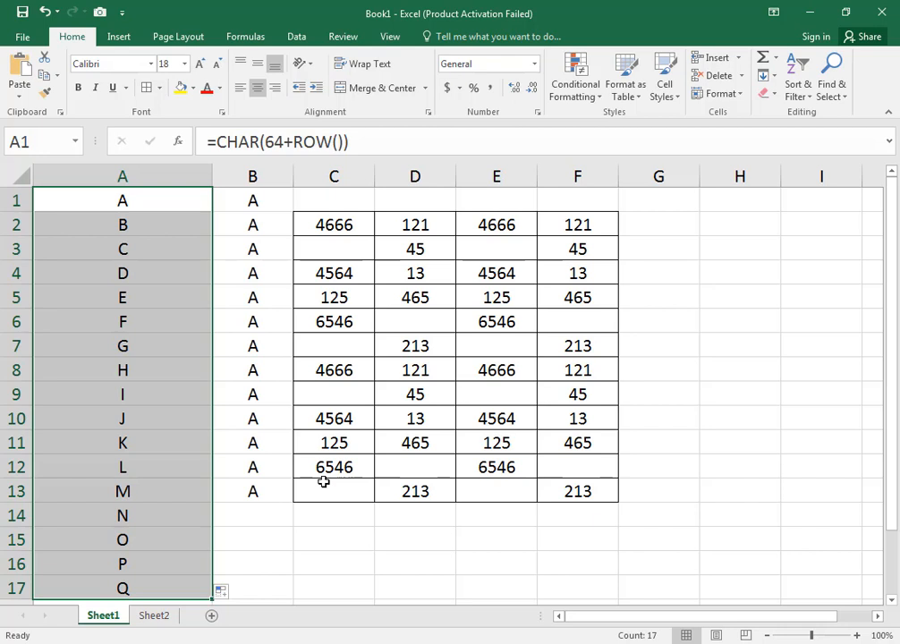
# - Delete column B with the repeated letters and column A with the alphabet series from the sheet
pyautogui.rightClick(257, 175)
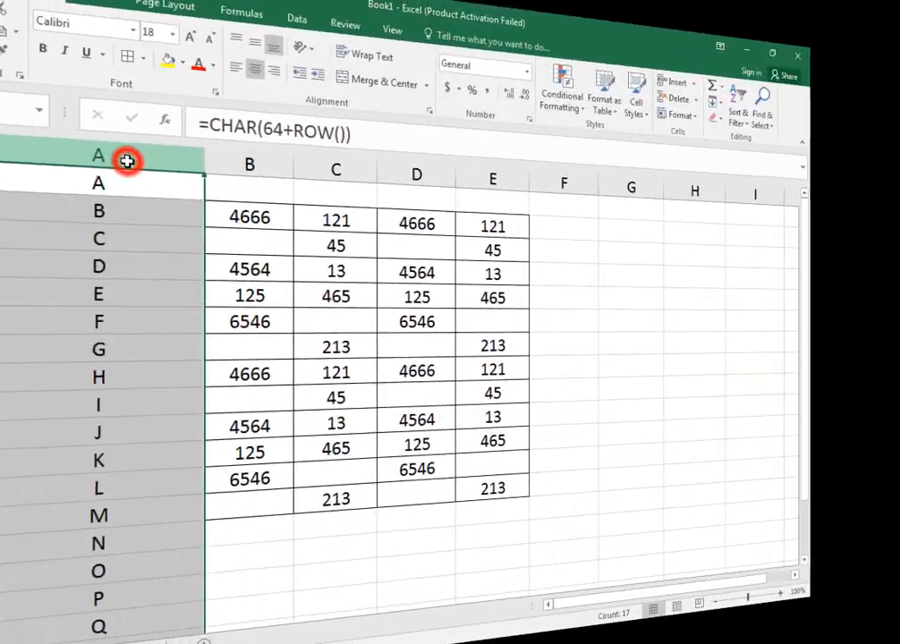
pyautogui.rightClick(138, 178)
pyautogui.click(209, 307)
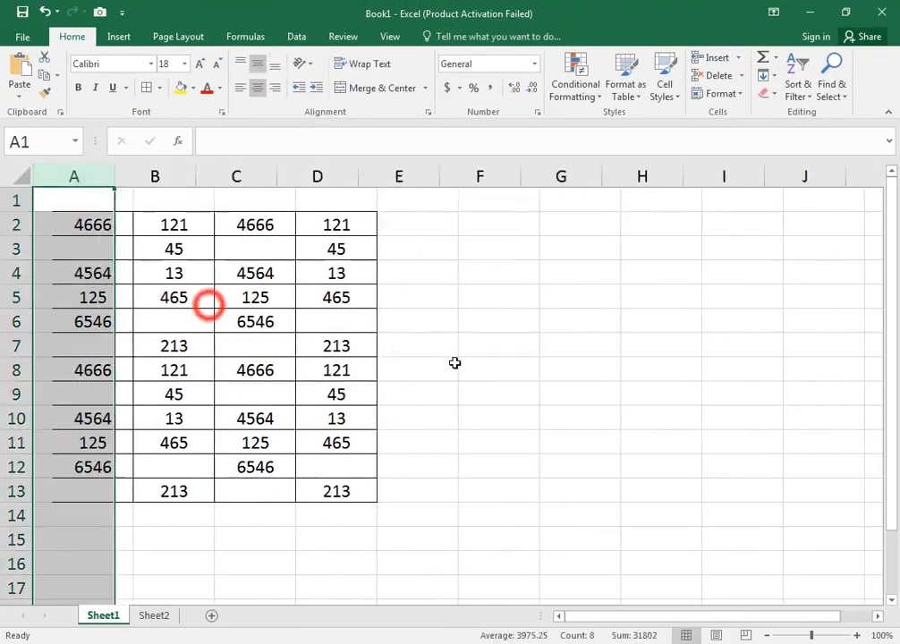
pyautogui.click(504, 344)
# - Zoom the sheet to 110% and apply a red font color to the table in A2:D13
pyautogui.click(857, 636)
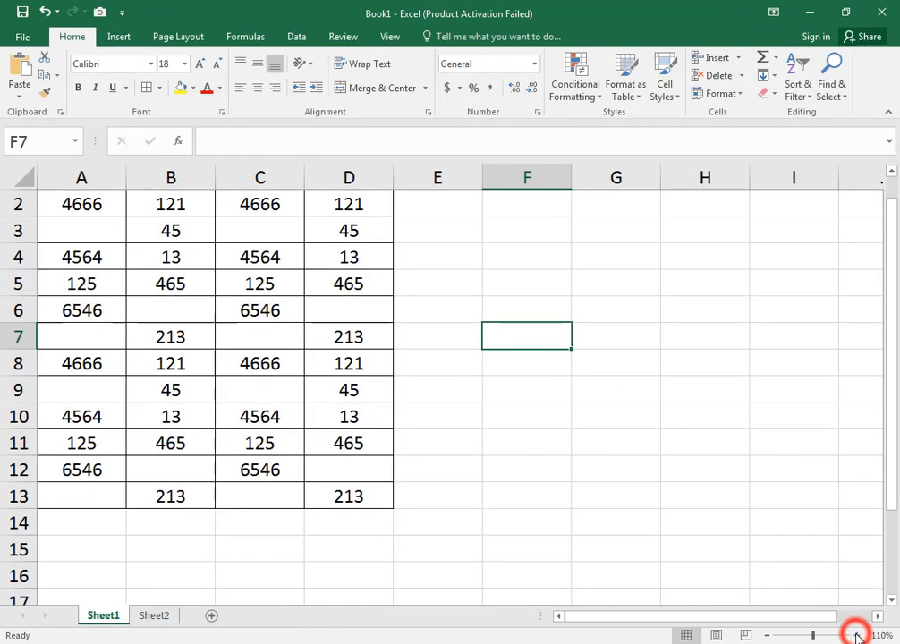
pyautogui.scroll(1, 569, 448)
pyautogui.moveTo(87, 234); pyautogui.dragTo(341, 522)
pyautogui.click(411, 380)
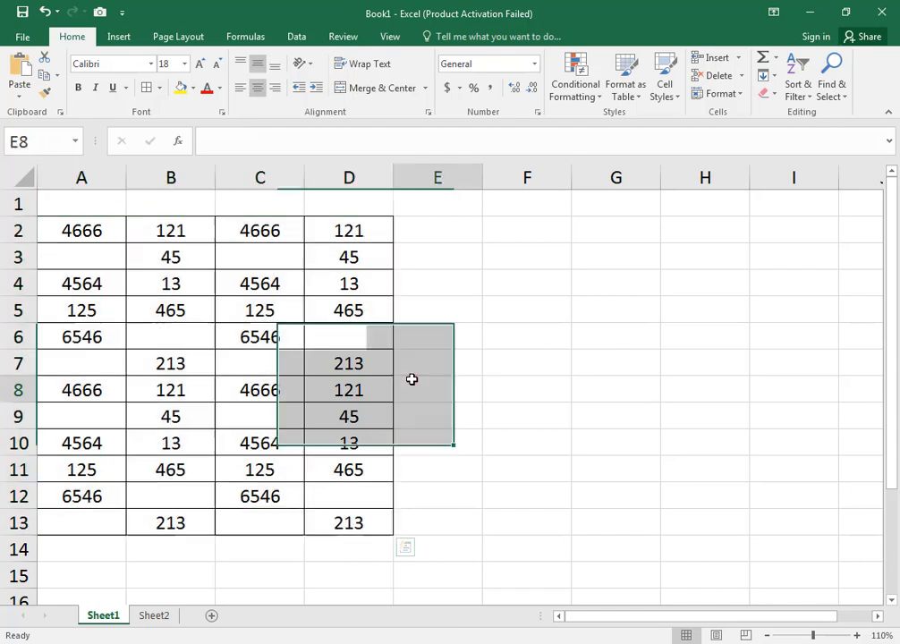
pyautogui.moveTo(68, 229); pyautogui.dragTo(370, 524)
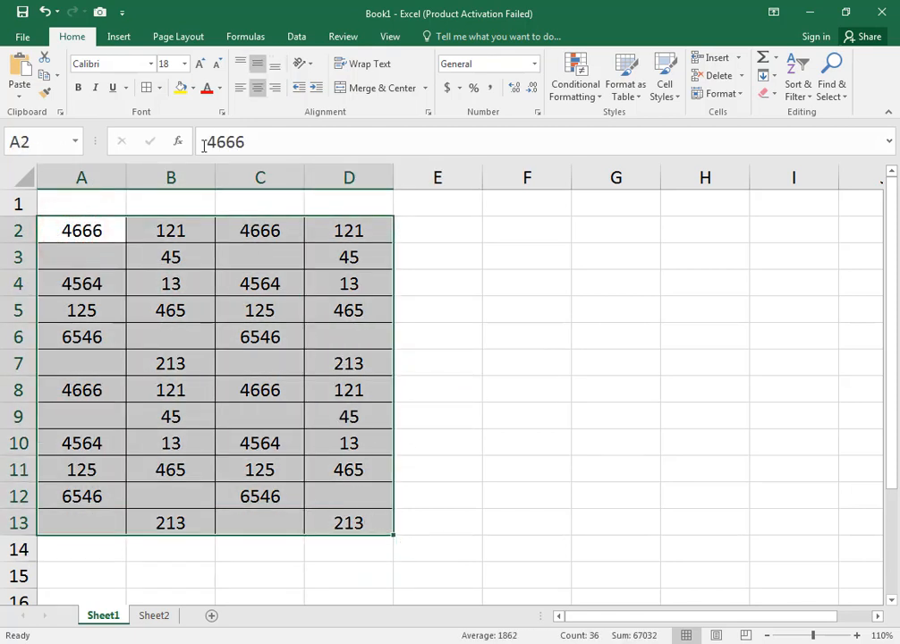
pyautogui.click(213, 92)
pyautogui.click(411, 356)
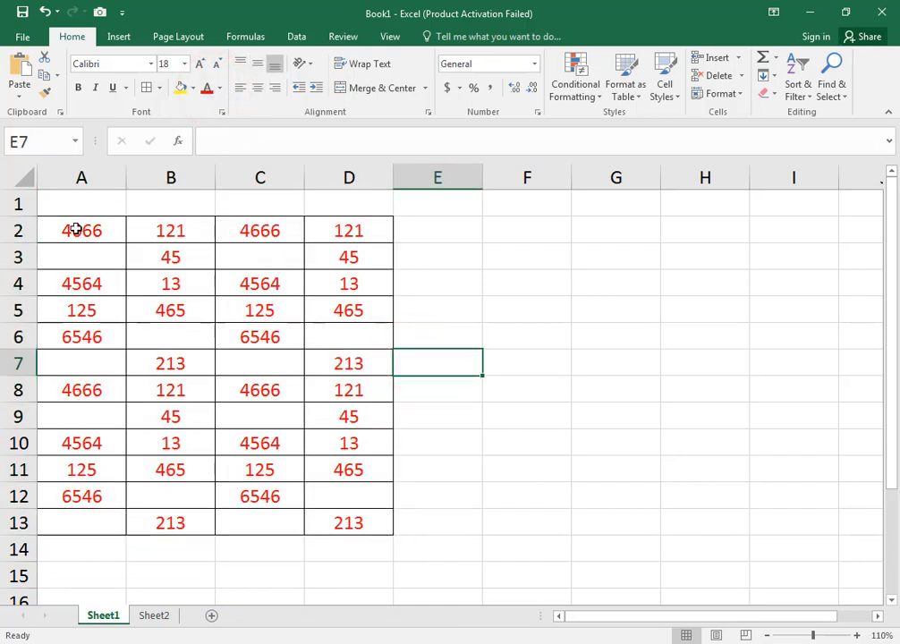
# - Examine the blank cells scattered through the number table in A2:D13
pyautogui.moveTo(76, 229); pyautogui.dragTo(325, 522)
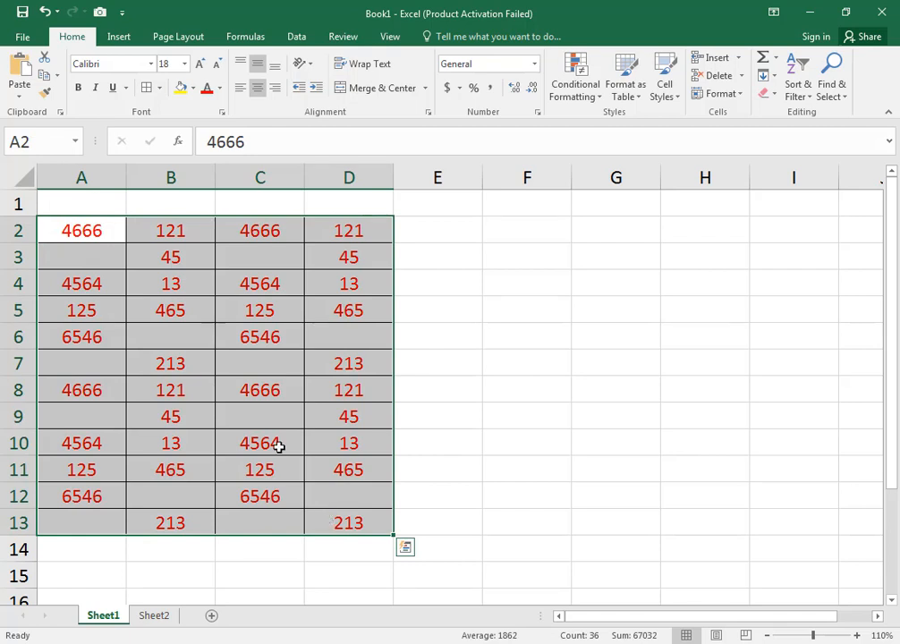
pyautogui.click(239, 365)
pyautogui.click(93, 255)
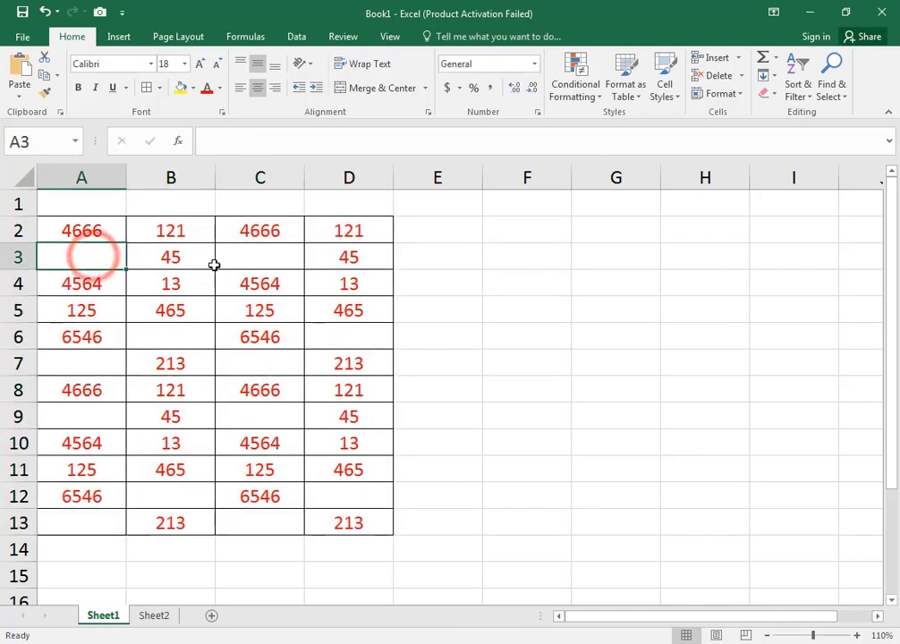
pyautogui.click(260, 256)
pyautogui.click(98, 360)
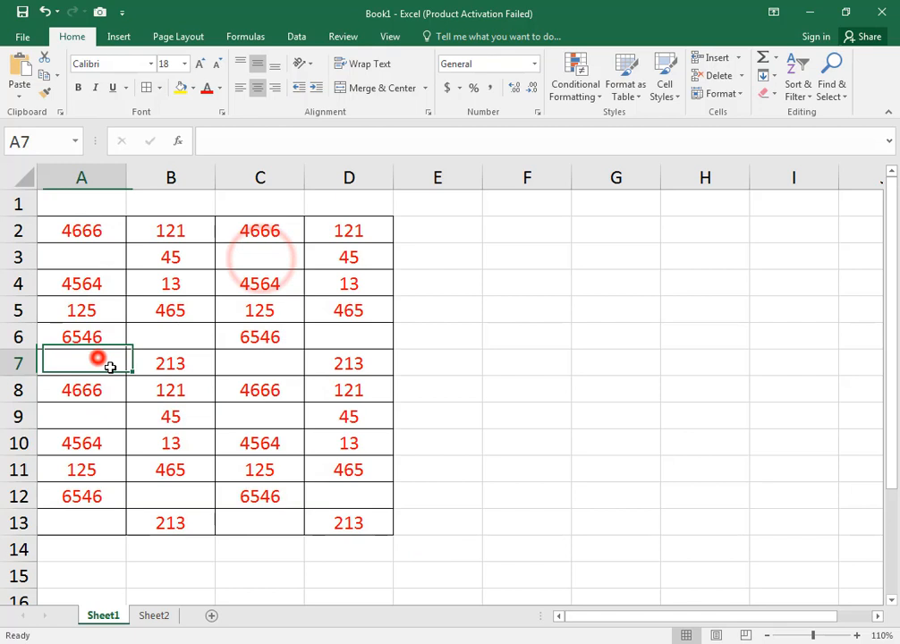
pyautogui.click(254, 363)
pyautogui.click(343, 497)
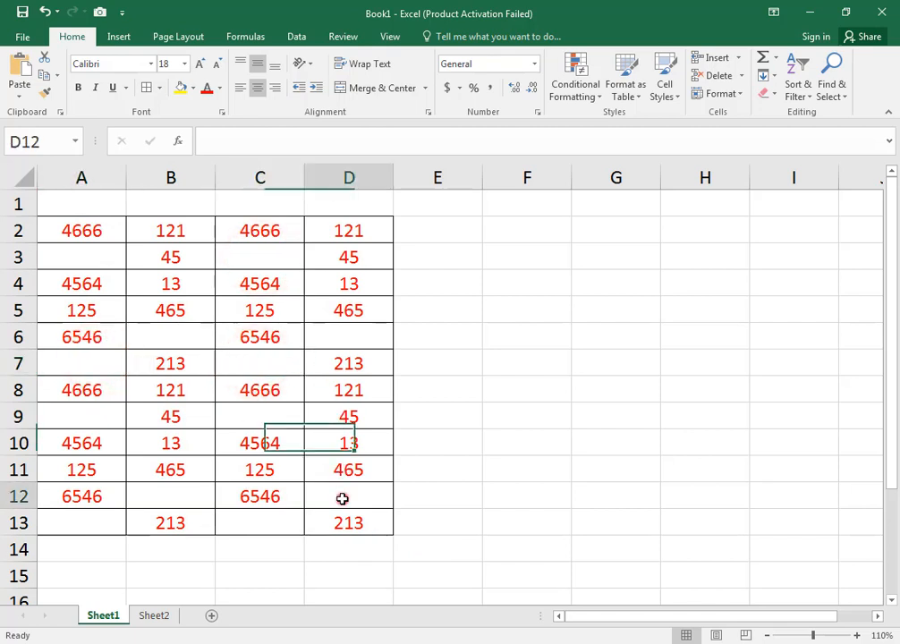
pyautogui.click(152, 501)
pyautogui.click(73, 527)
pyautogui.click(240, 529)
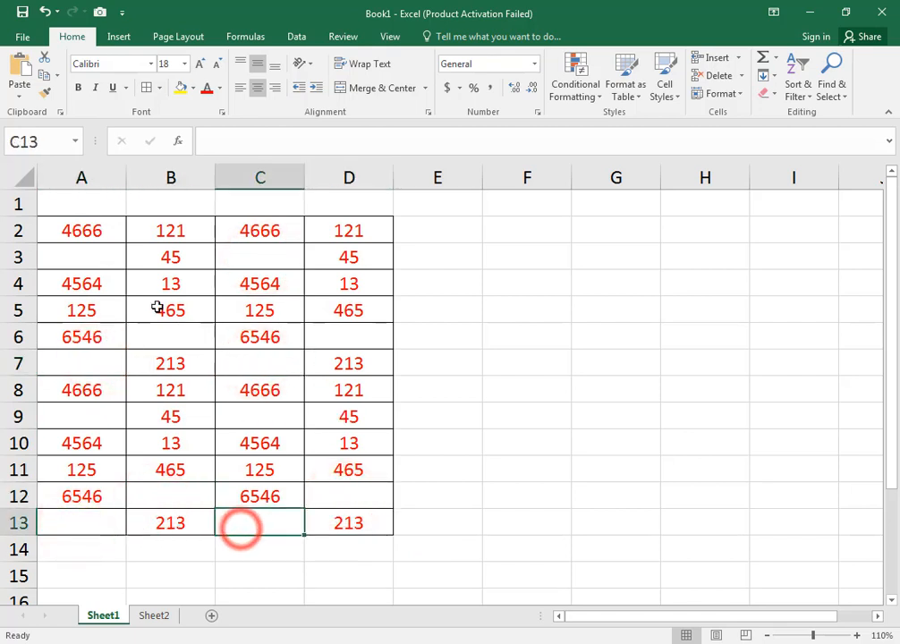
pyautogui.moveTo(81, 255); pyautogui.dragTo(103, 313)
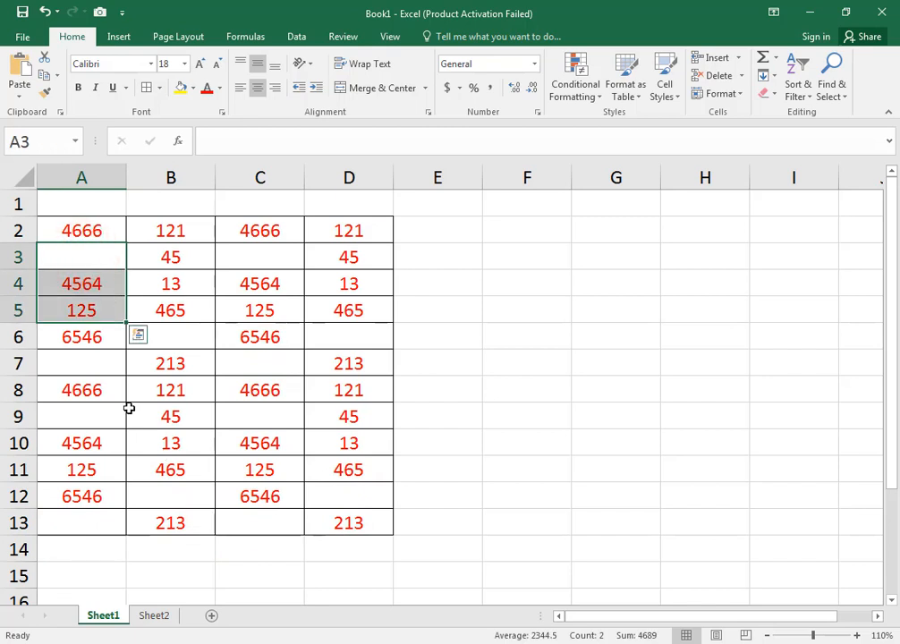
pyautogui.click(136, 281)
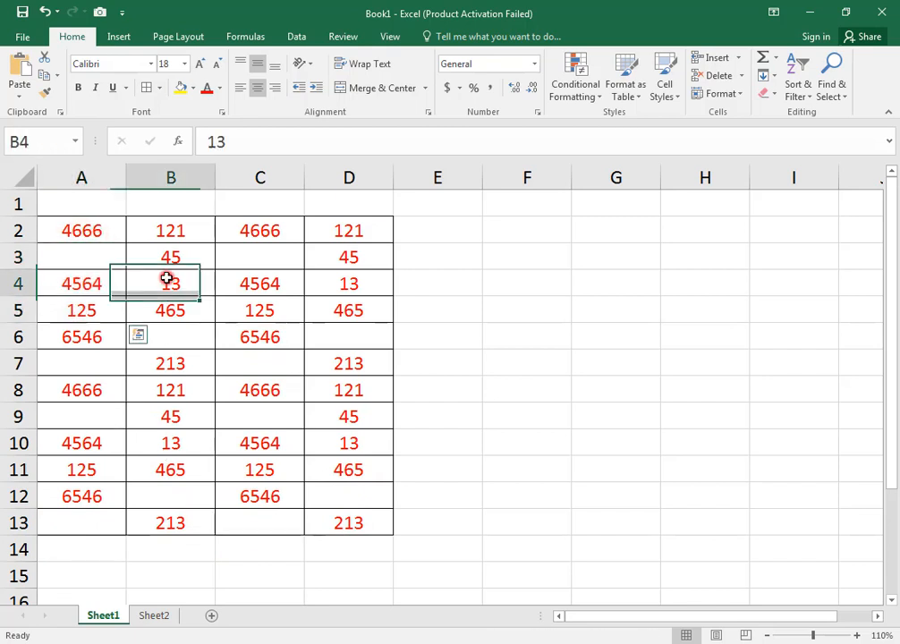
pyautogui.moveTo(91, 231); pyautogui.dragTo(366, 526)
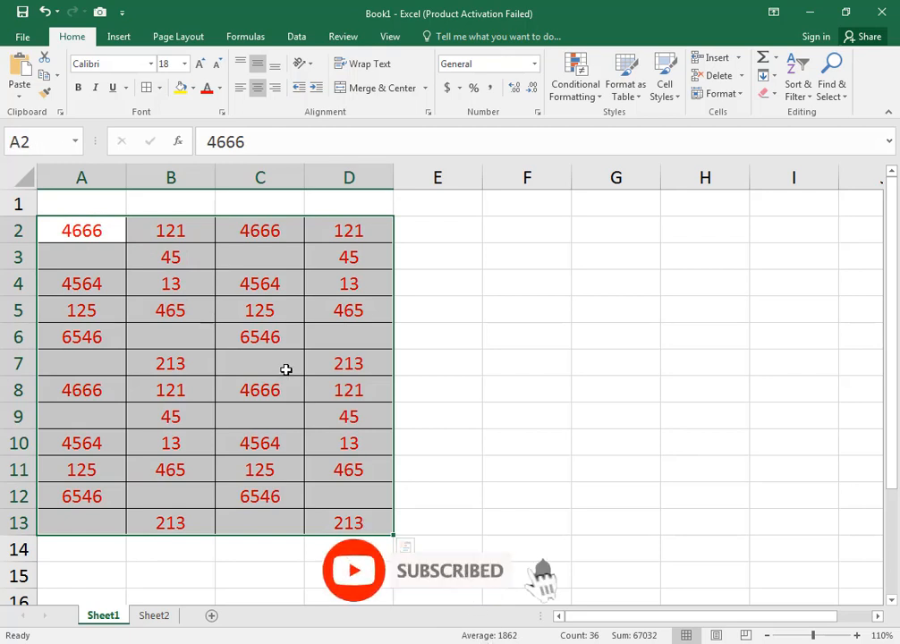
# - Enter A manually in the blank cells A3 and A7
pyautogui.click(91, 259)
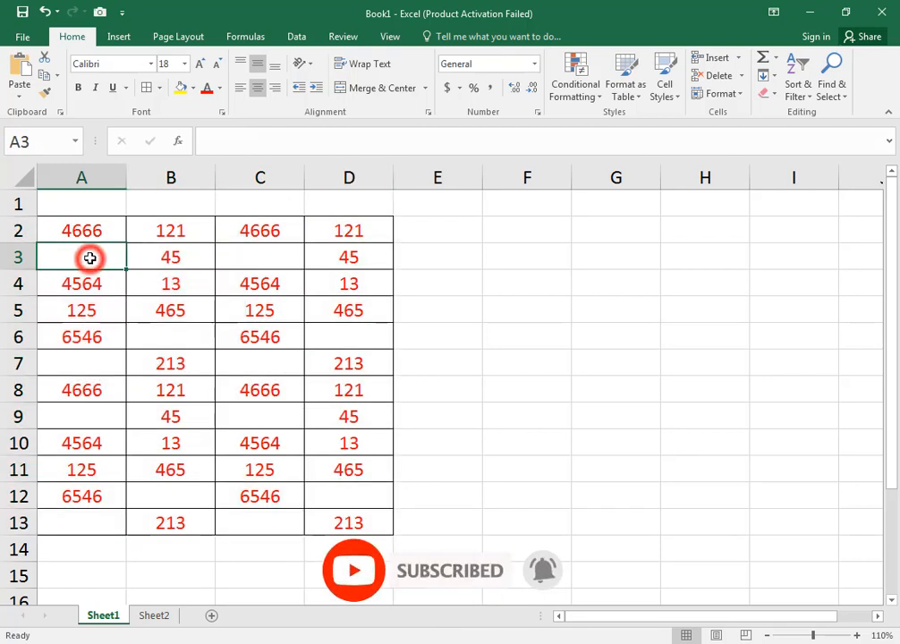
pyautogui.write('A')
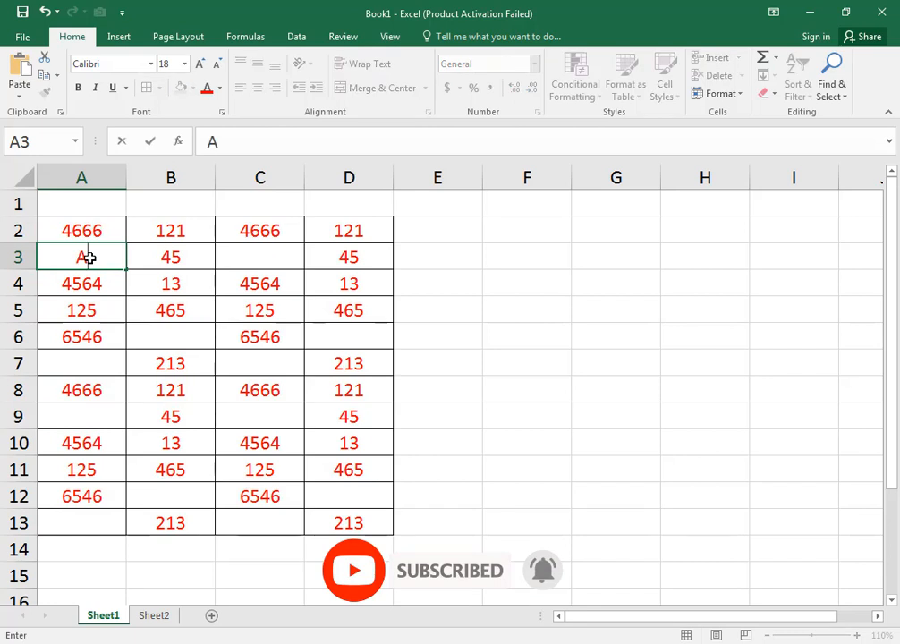
pyautogui.press('Return')
pyautogui.press('Return')
pyautogui.press('Return')
pyautogui.press('Return')
pyautogui.write('A')
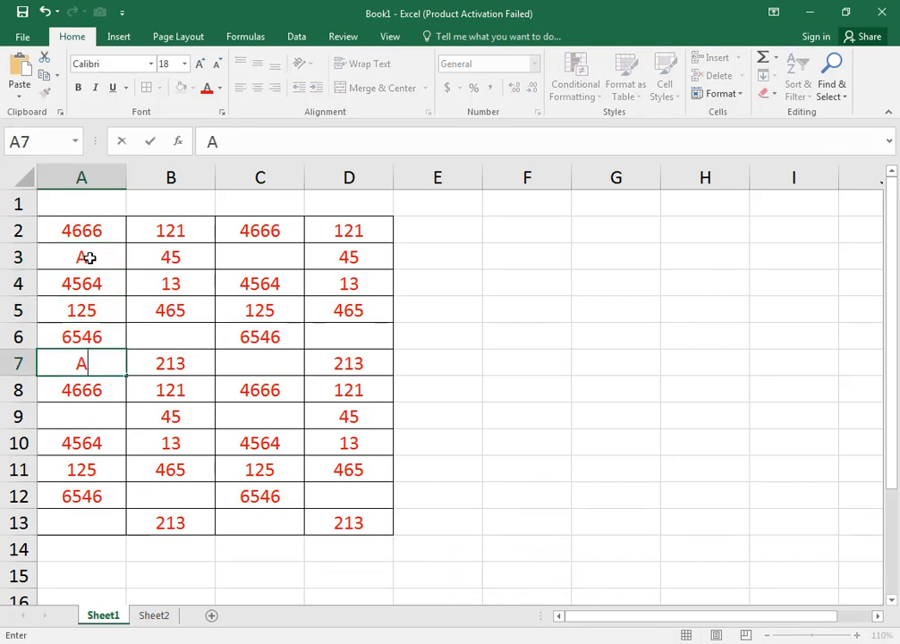
# - Clear the A entries from cells A7 and A3
pyautogui.click(91, 258)
pyautogui.doubleClick(101, 363)
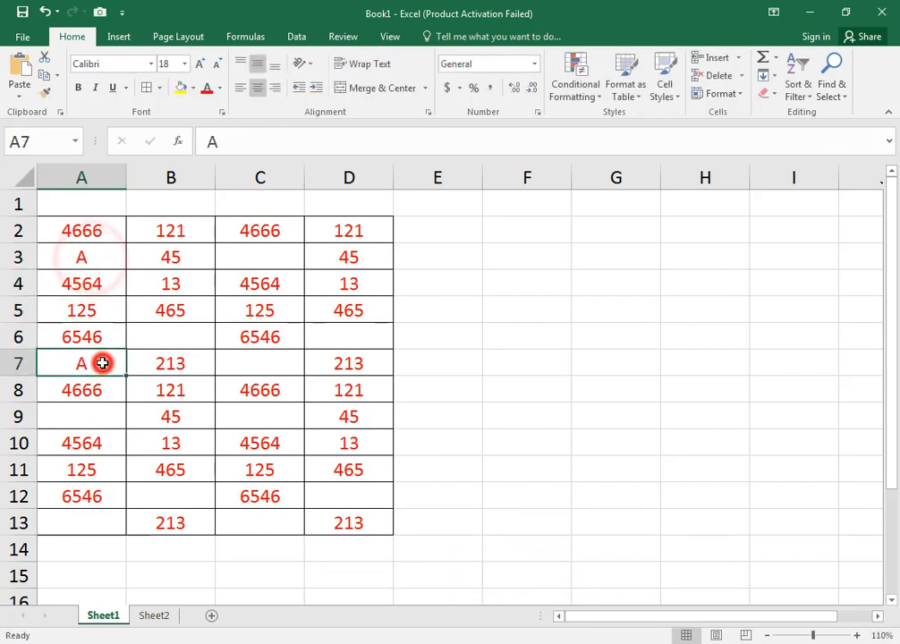
pyautogui.press('BackSpace')
pyautogui.click(108, 260)
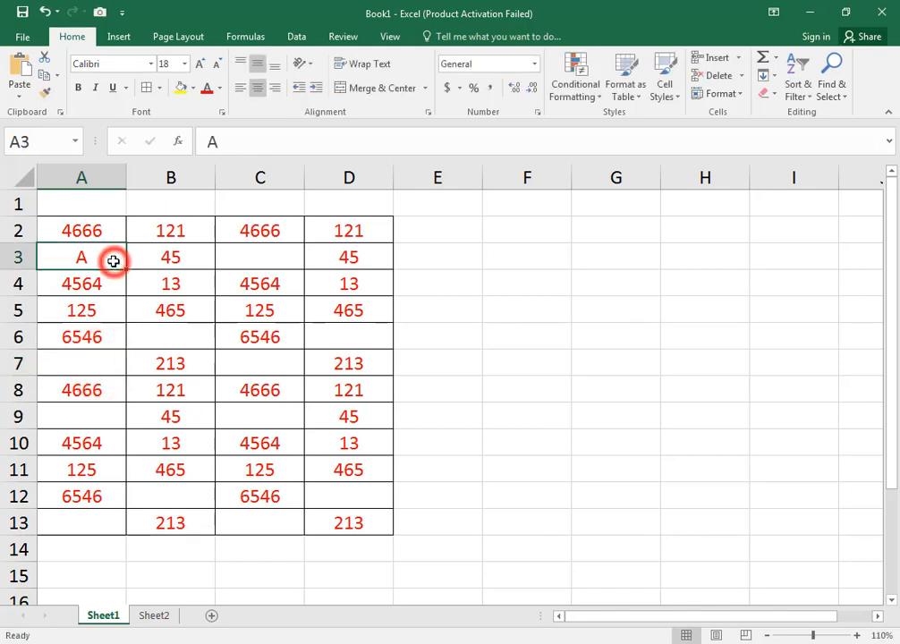
pyautogui.doubleClick(104, 257)
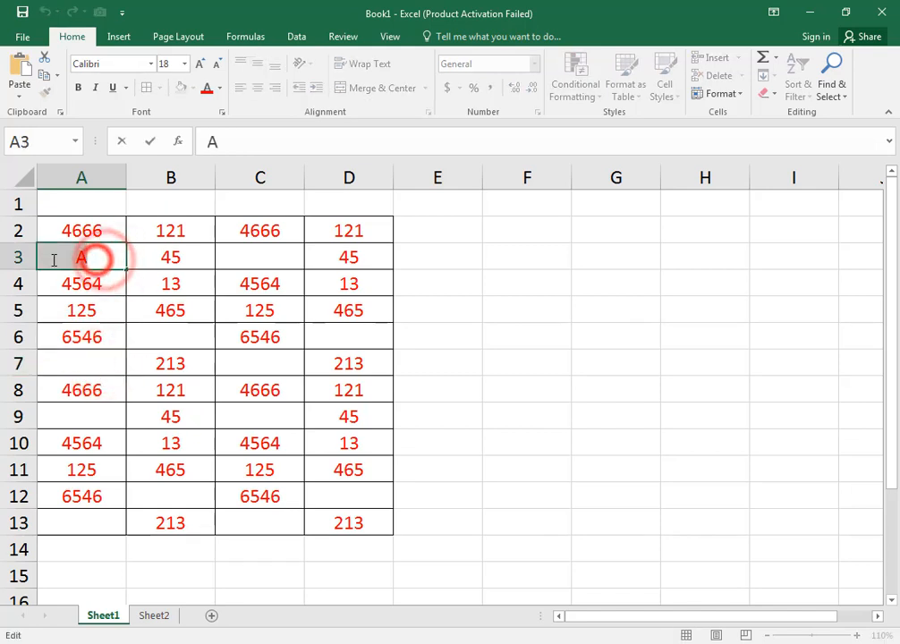
pyautogui.press('BackSpace')
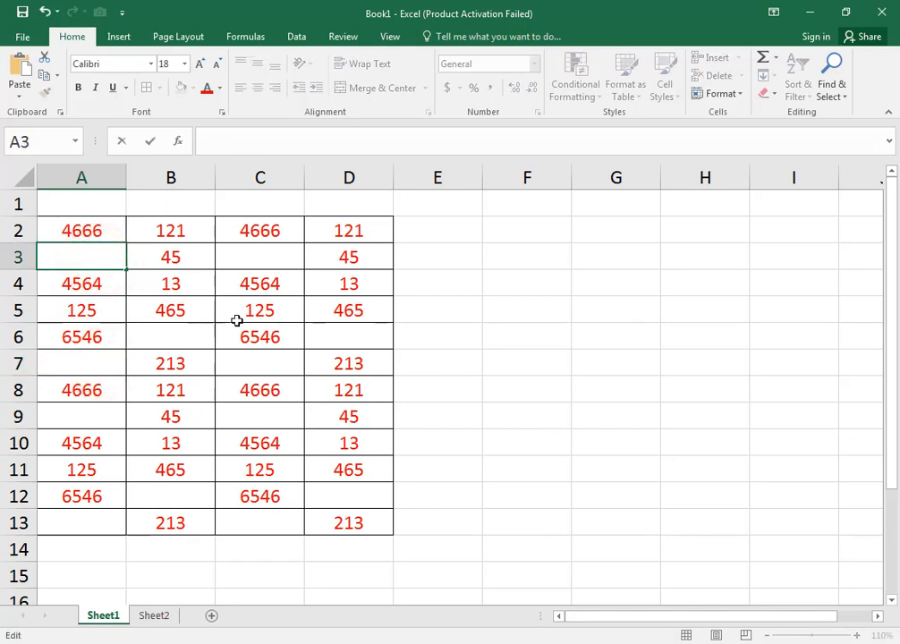
pyautogui.click(293, 388)
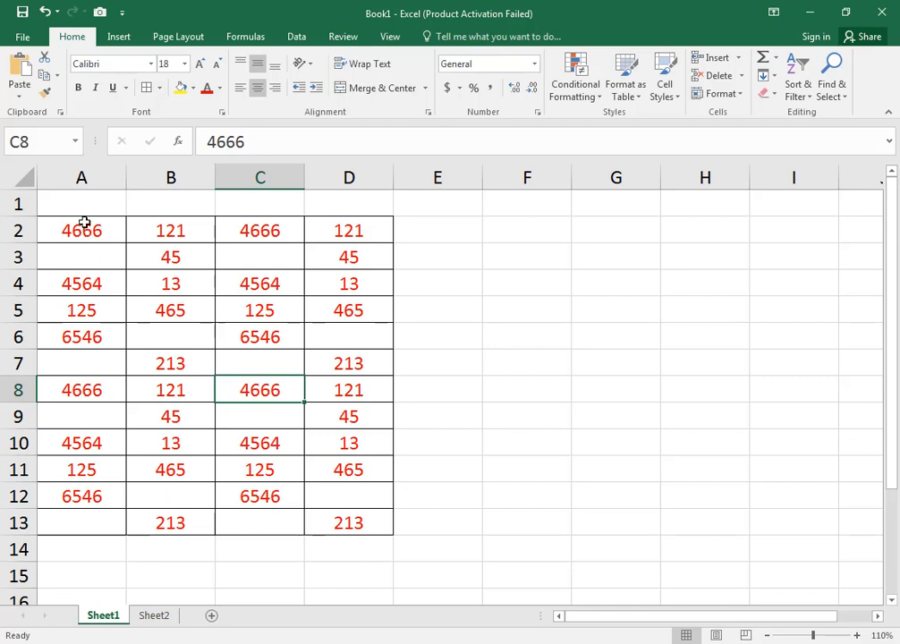
# - Select the number table in A2:D13
pyautogui.moveTo(84, 223); pyautogui.dragTo(340, 506)
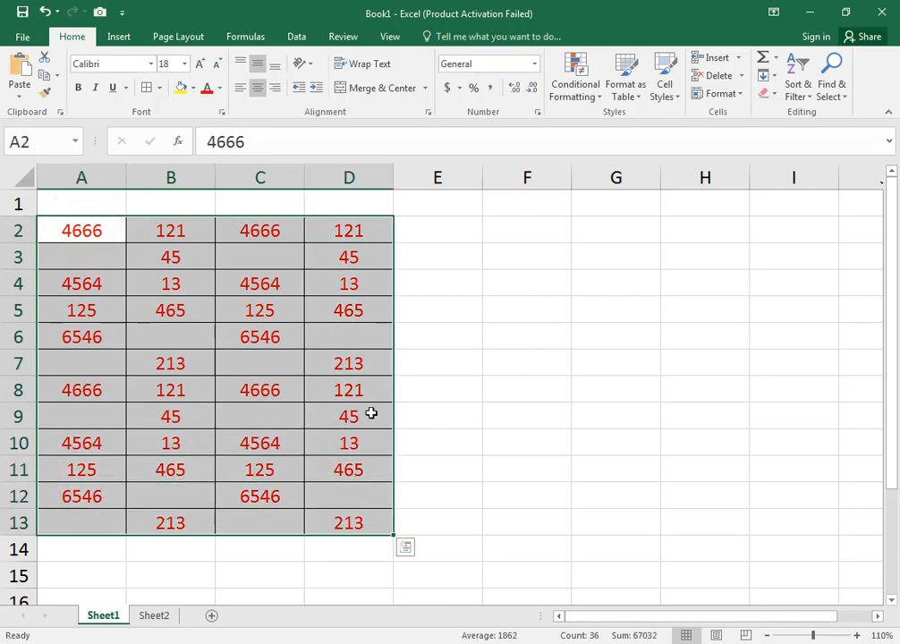
pyautogui.click(419, 641)
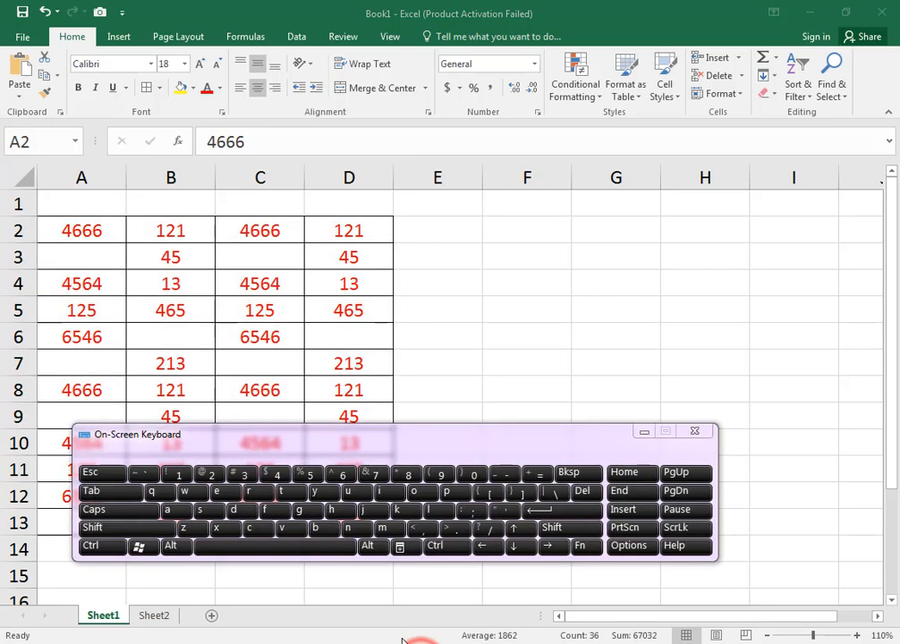
pyautogui.click(100, 546)
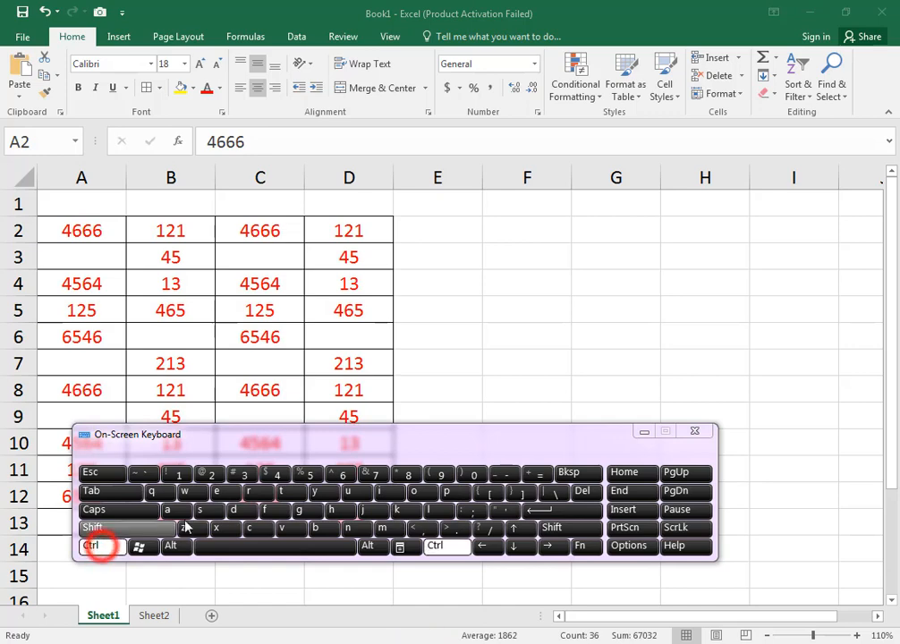
pyautogui.click(302, 510)
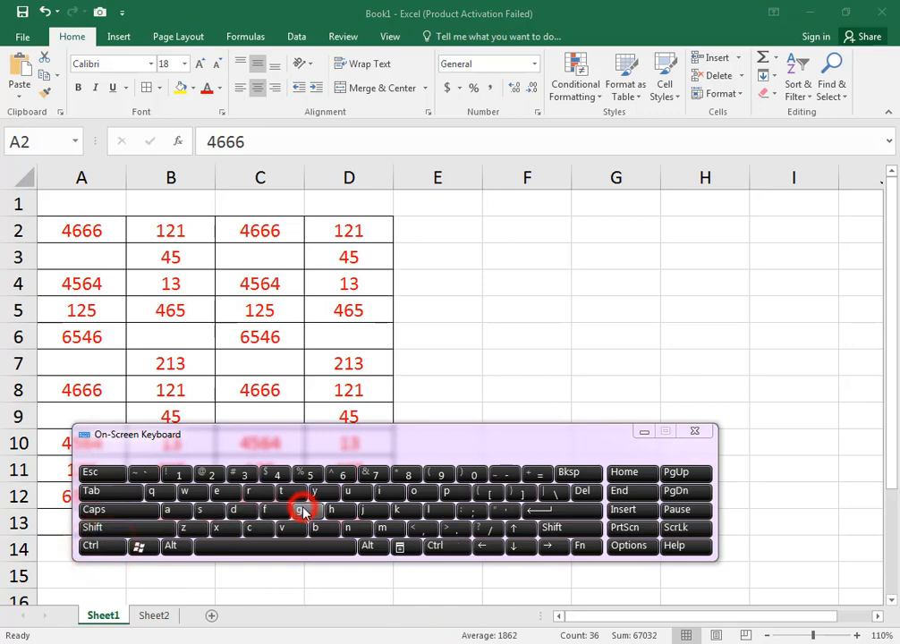
pyautogui.click(641, 432)
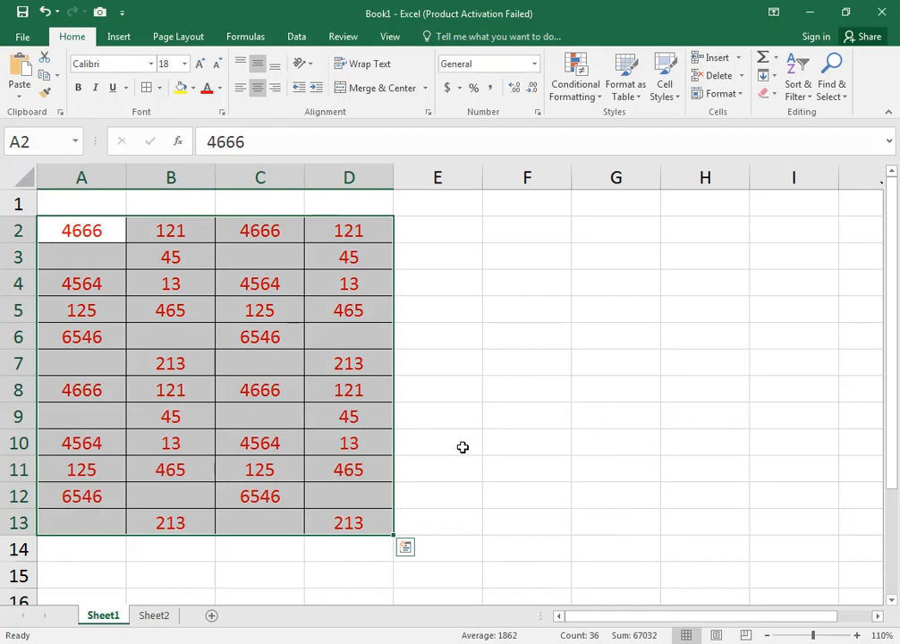
pyautogui.hotkey('ctrl', 'g')
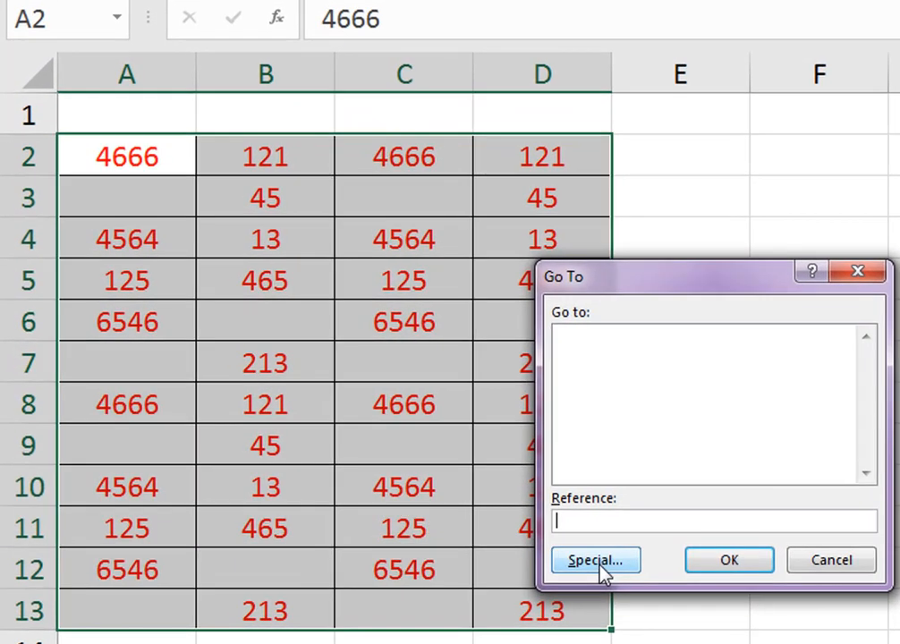
pyautogui.click(383, 490)
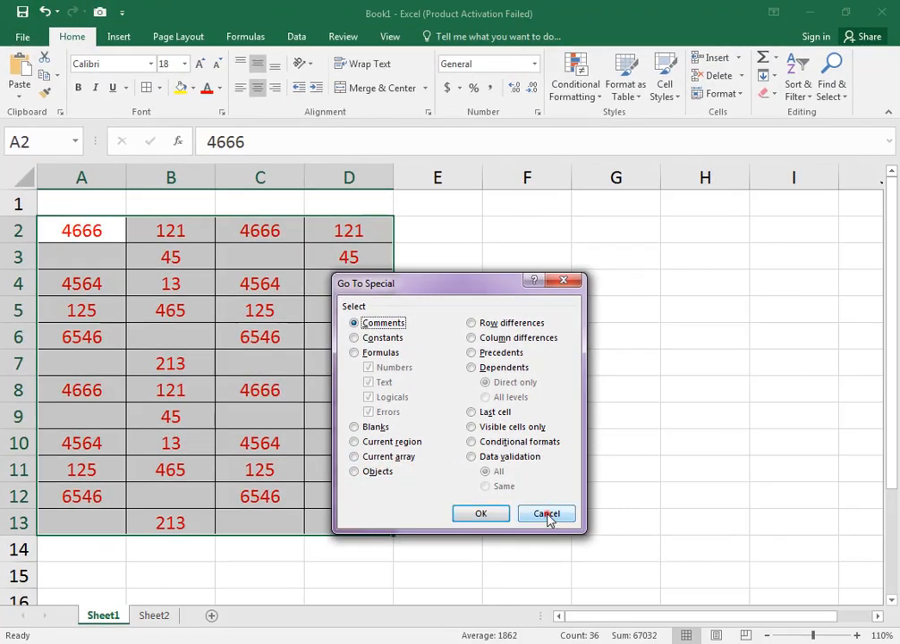
pyautogui.click(547, 516)
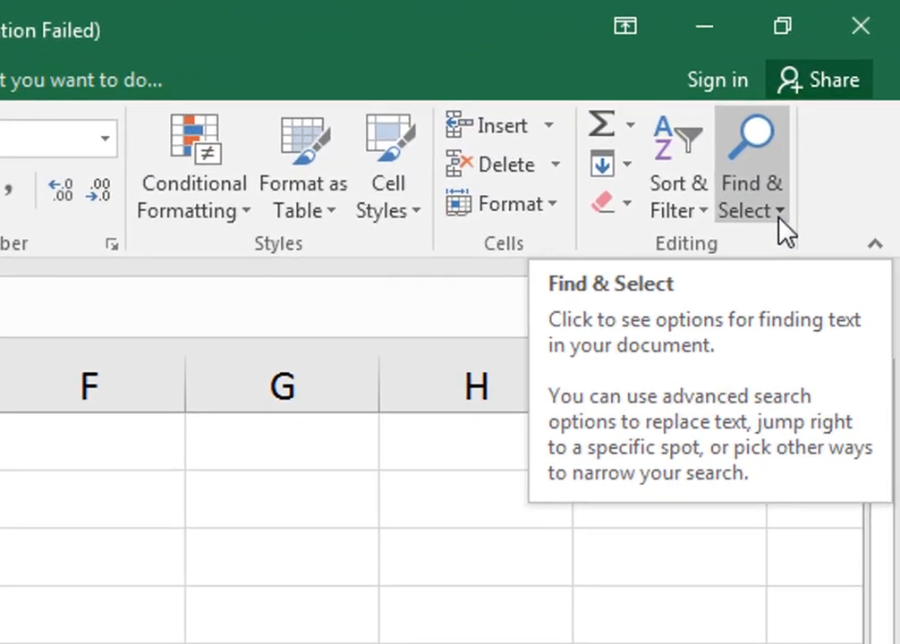
# - Select the empty cells within the table using Go To Special with the Blanks option and fill them all with a
pyautogui.click(842, 103)
pyautogui.click(726, 331)
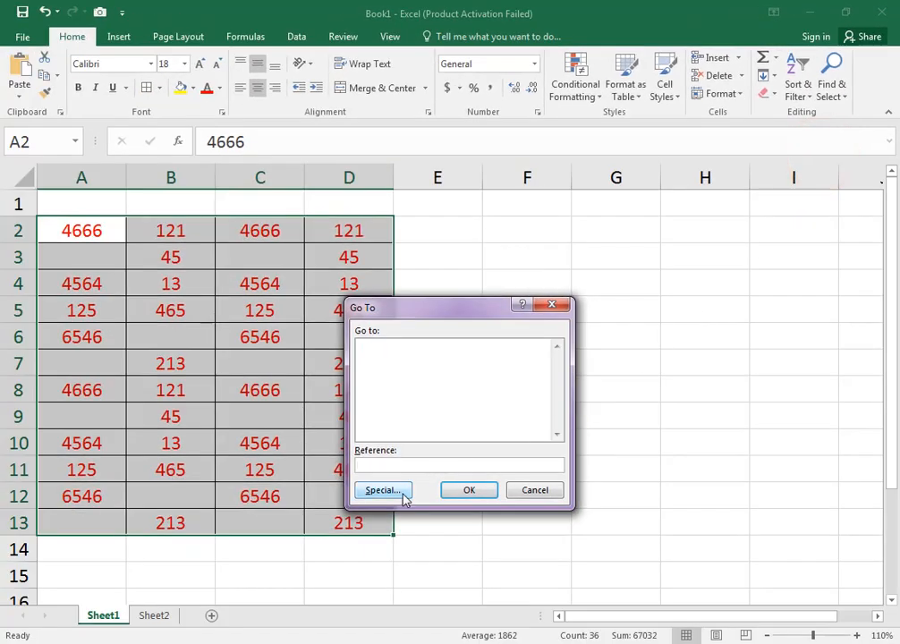
pyautogui.click(401, 492)
pyautogui.moveTo(459, 284); pyautogui.dragTo(571, 287)
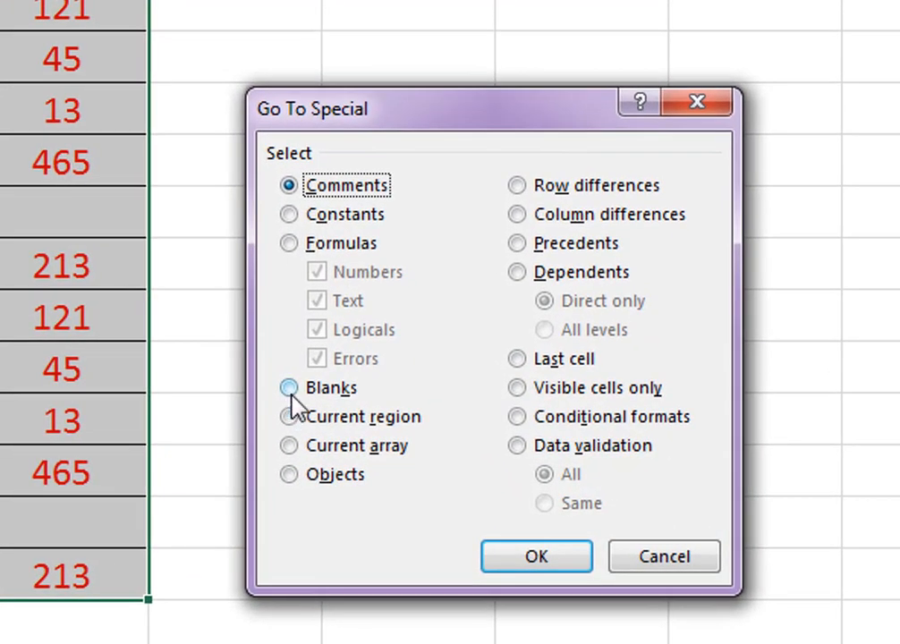
pyautogui.click(289, 389)
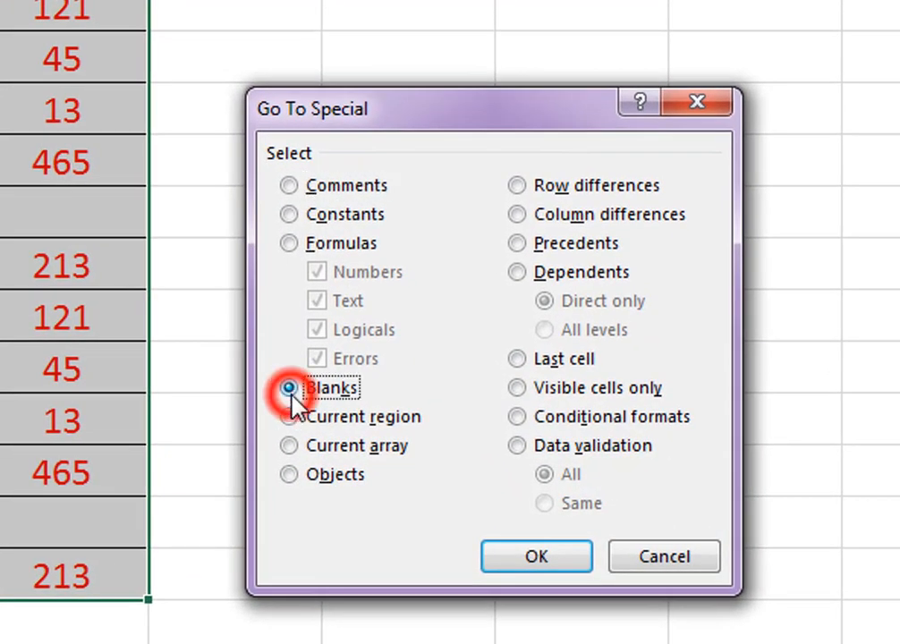
pyautogui.click(576, 559)
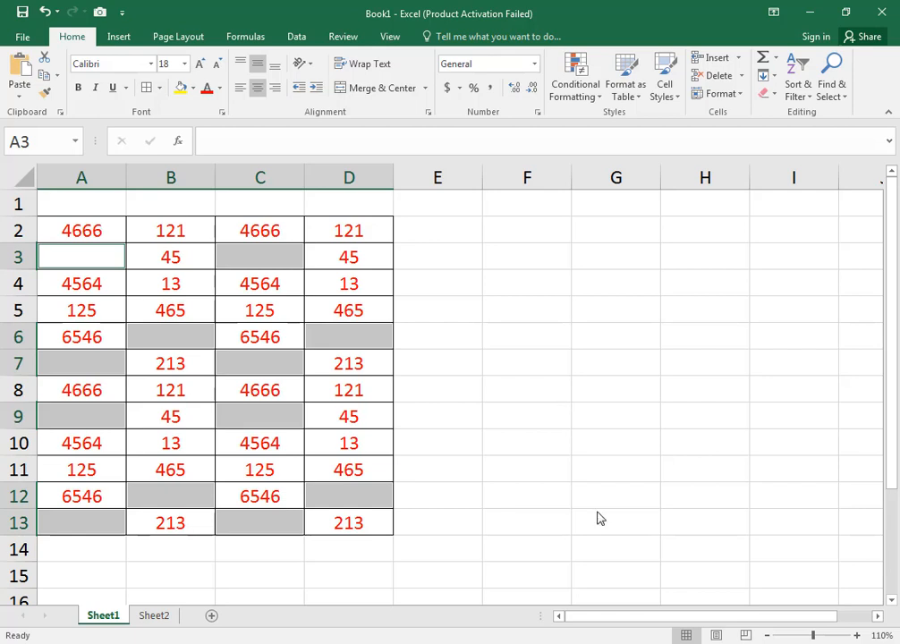
pyautogui.write('a')
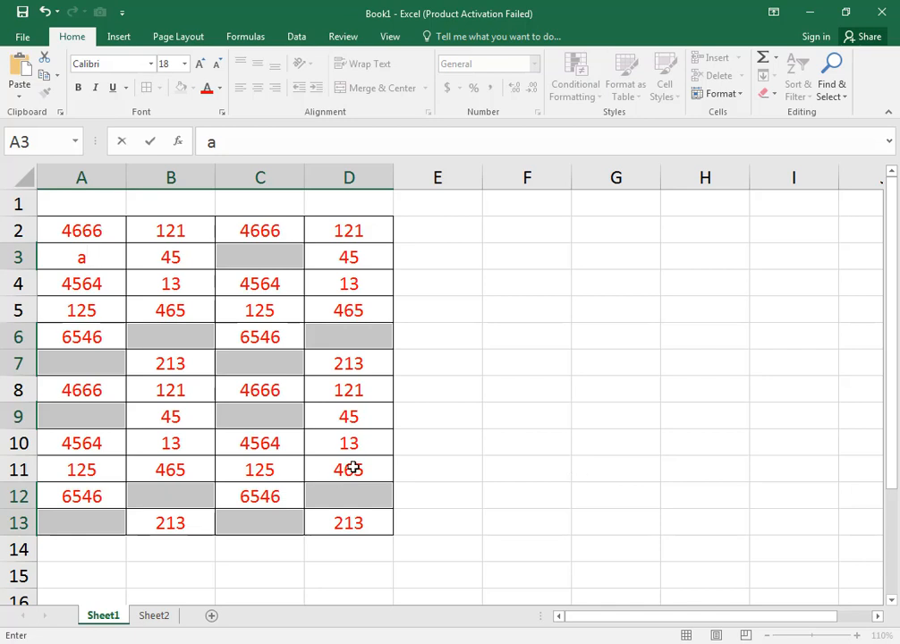
pyautogui.hotkey('ctrl', 'Return')
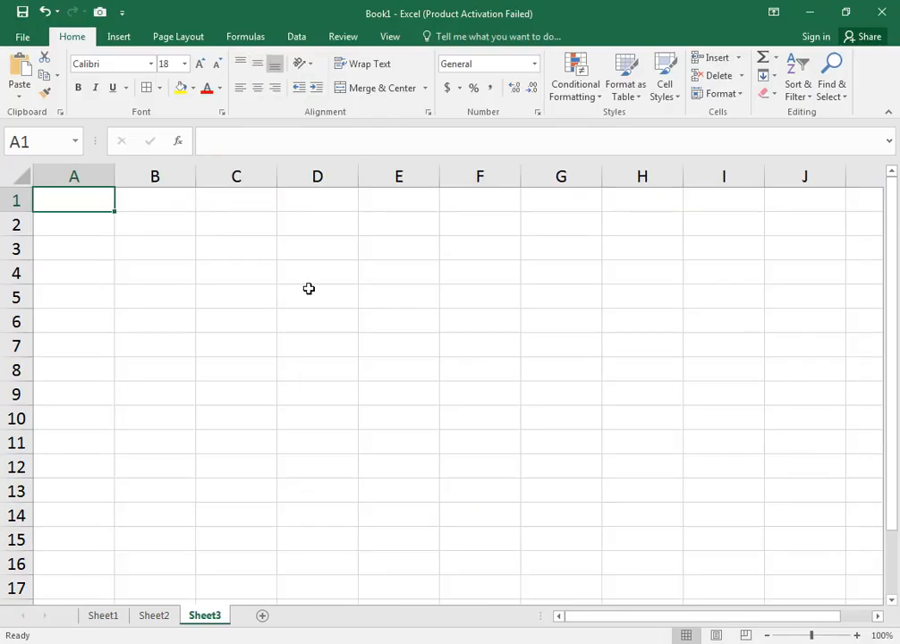
# - Select cells B2:B15 and open the Data Validation settings for them
pyautogui.click(137, 225)
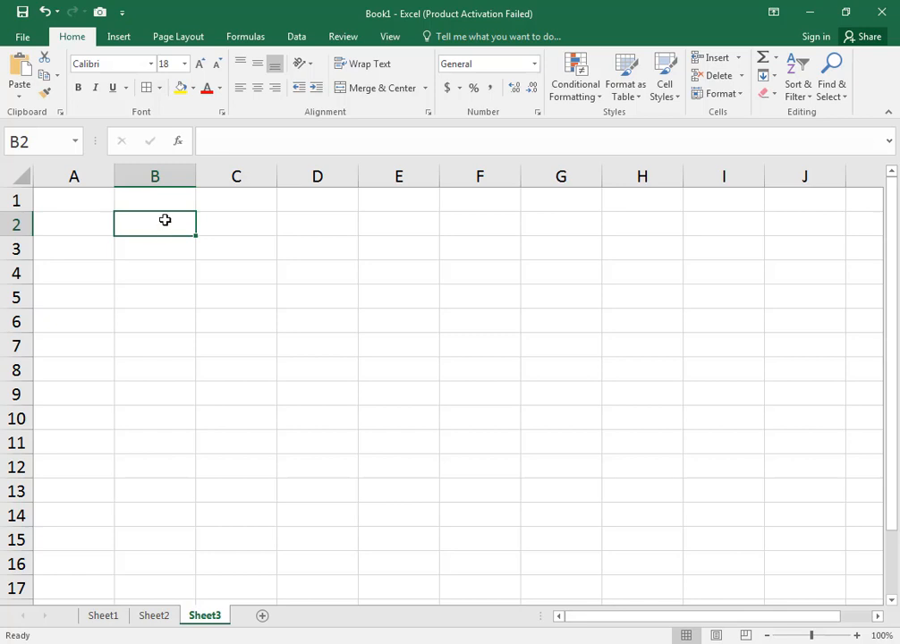
pyautogui.moveTo(165, 219); pyautogui.dragTo(181, 538)
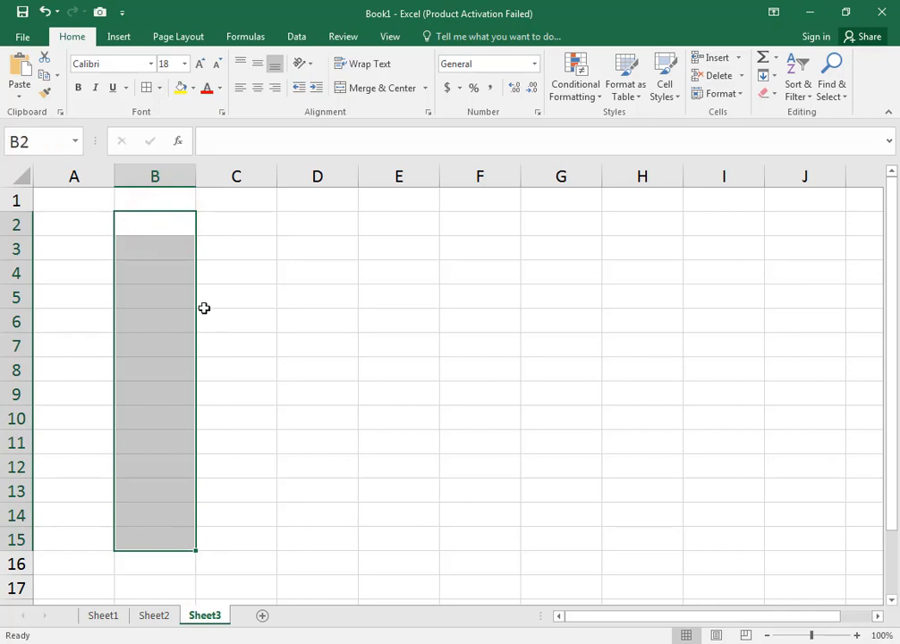
pyautogui.click(298, 35)
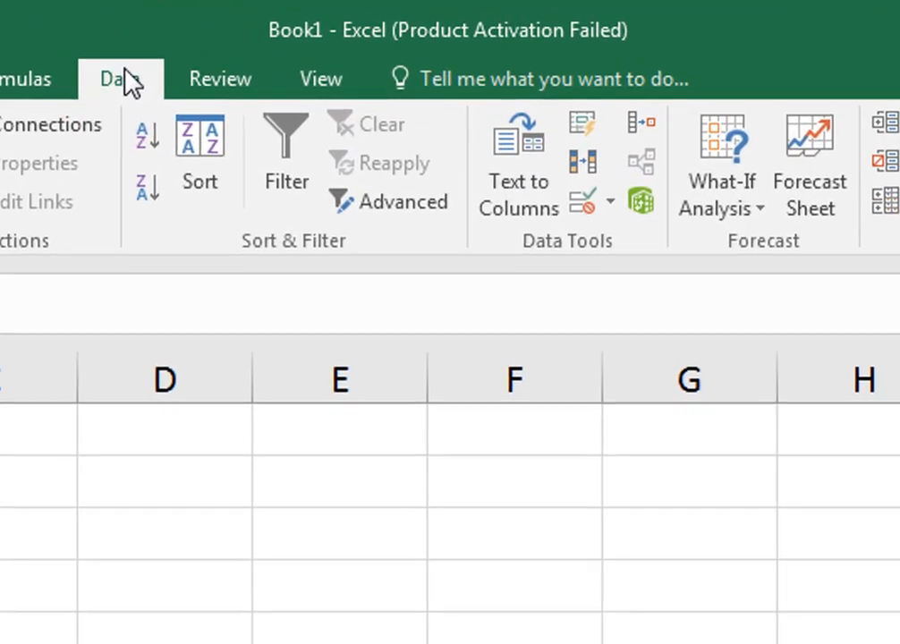
pyautogui.click(613, 213)
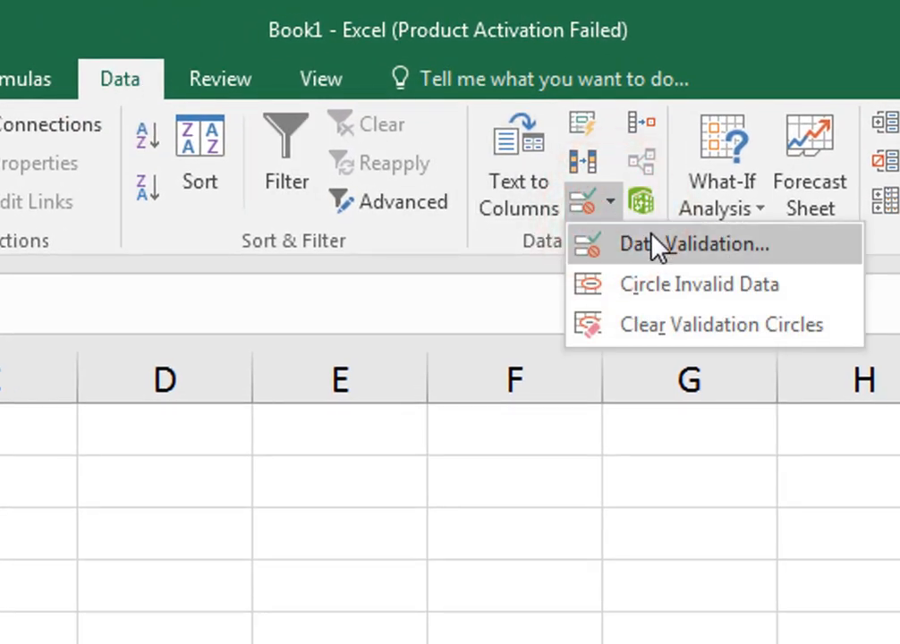
pyautogui.click(670, 260)
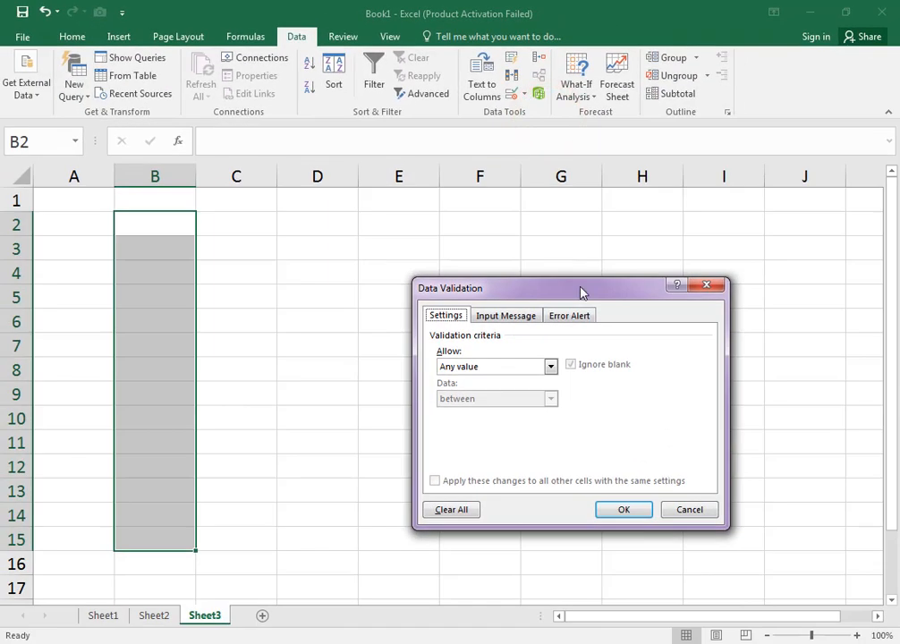
pyautogui.moveTo(583, 300); pyautogui.dragTo(558, 290)
pyautogui.click(421, 308)
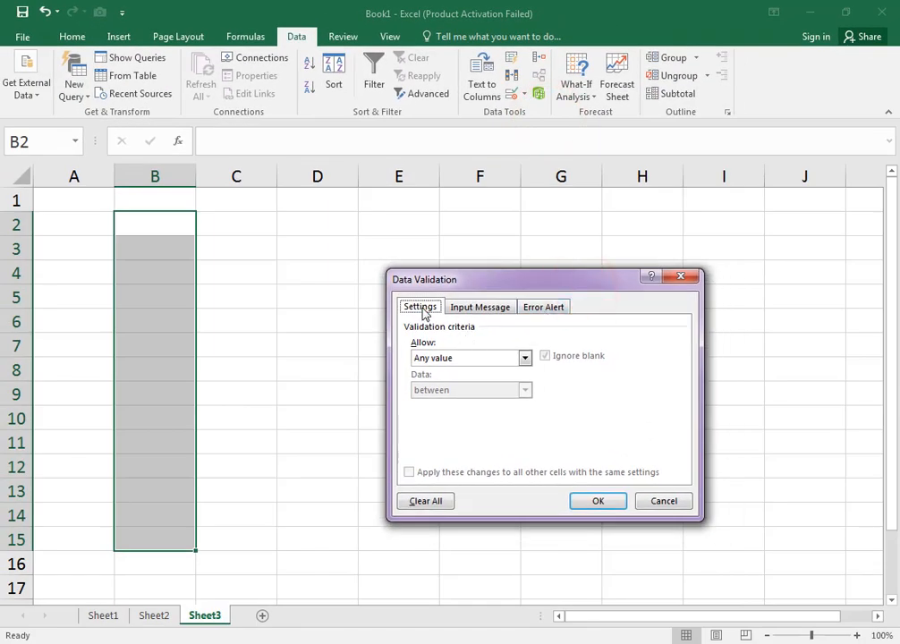
# - Set the validation criteria to allow only Date values, using the between condition
pyautogui.click(469, 358)
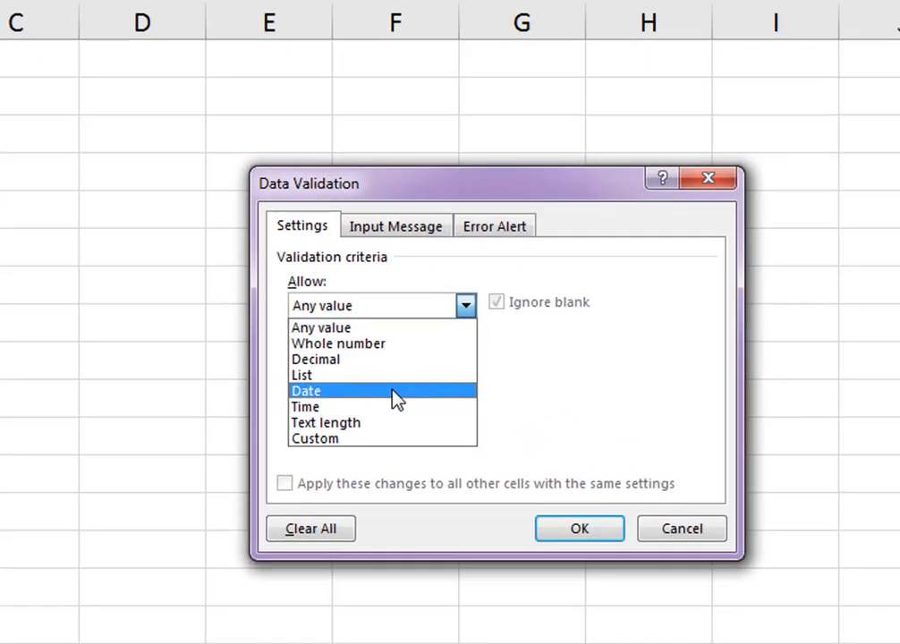
pyautogui.click(478, 413)
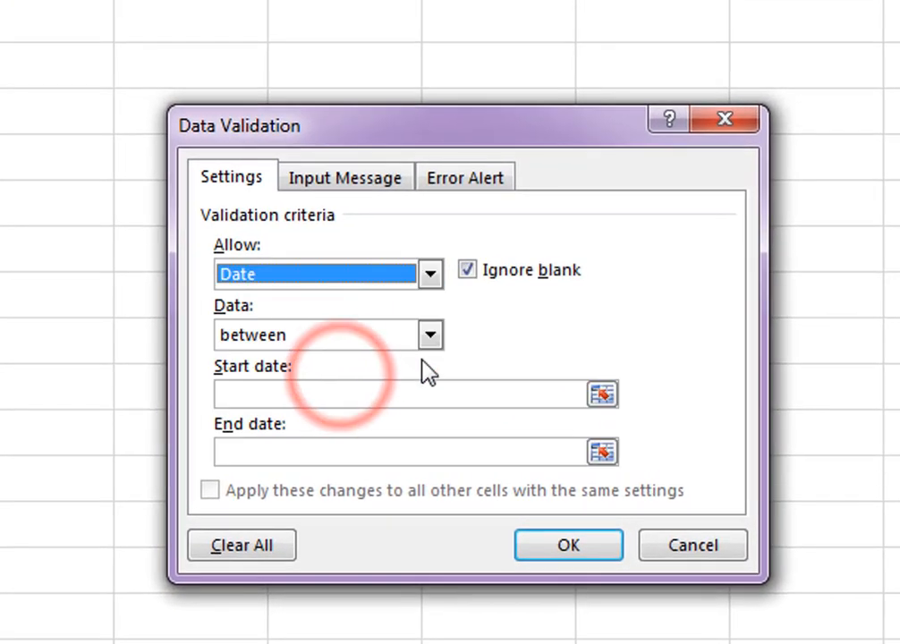
pyautogui.click(376, 338)
pyautogui.click(372, 363)
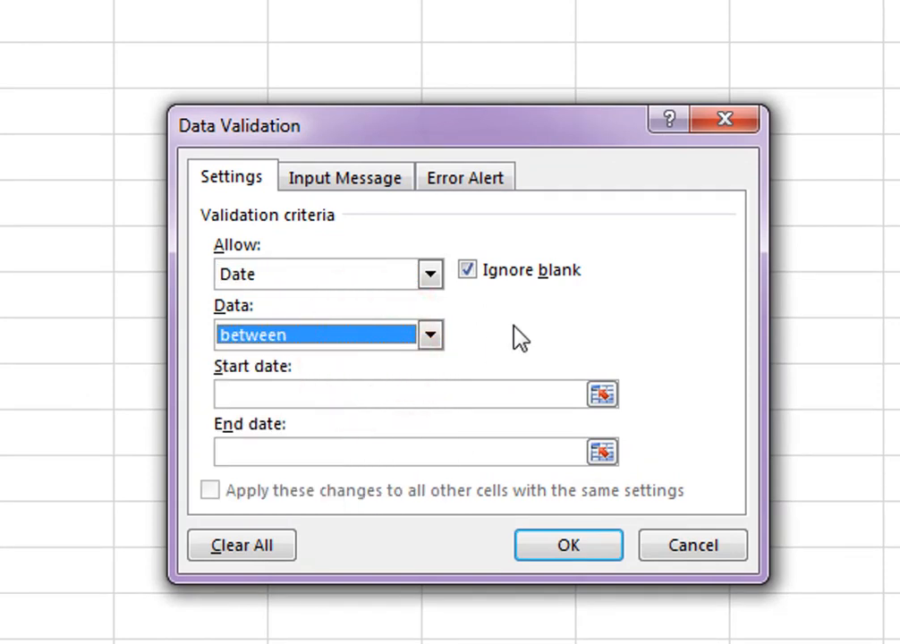
# - Set the validation start date to 10-01-2023
pyautogui.click(347, 394)
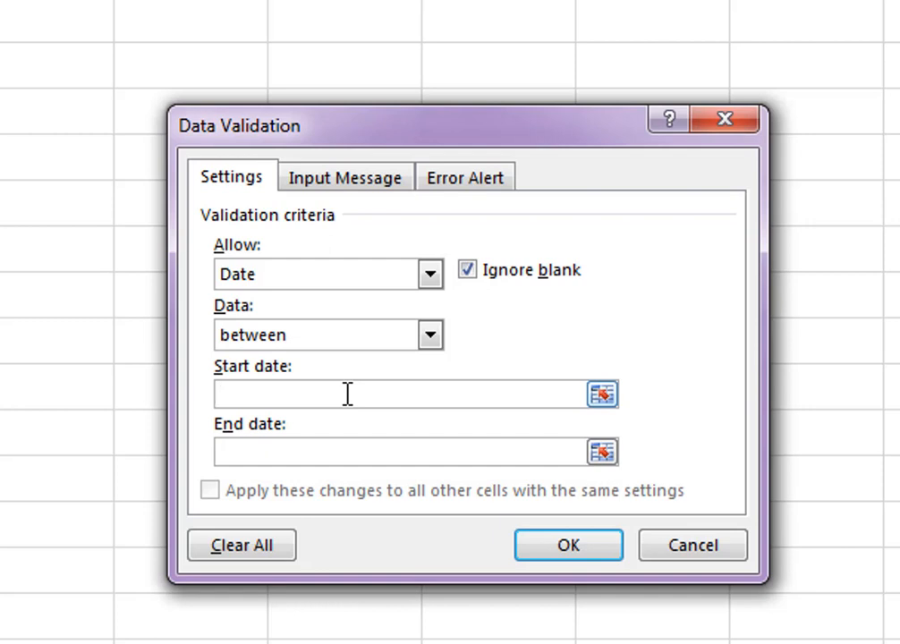
pyautogui.write('10')
pyautogui.write('-01-2')
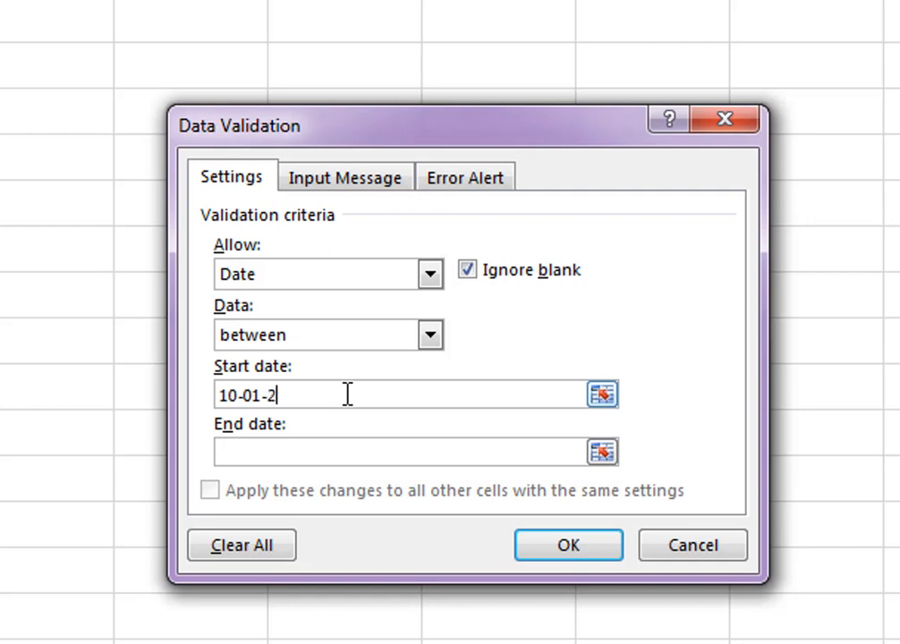
pyautogui.write('023')
# - Set the validation end date to 10-31-2023 and apply the rule to the selected cells
pyautogui.click(276, 451)
pyautogui.write('10-3')
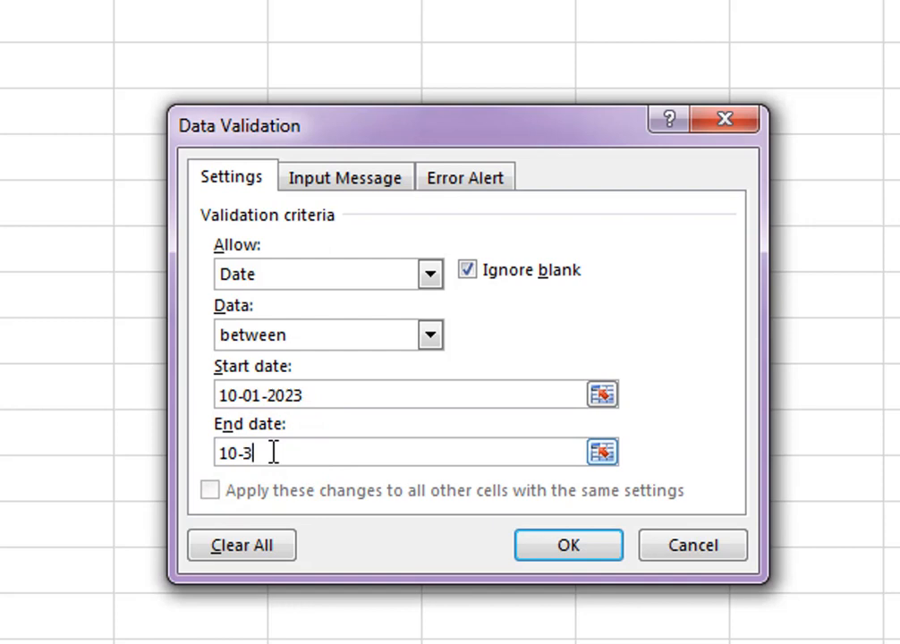
pyautogui.write('1-2023')
pyautogui.moveTo(346, 392); pyautogui.dragTo(74, 407)
pyautogui.moveTo(331, 454); pyautogui.dragTo(161, 458)
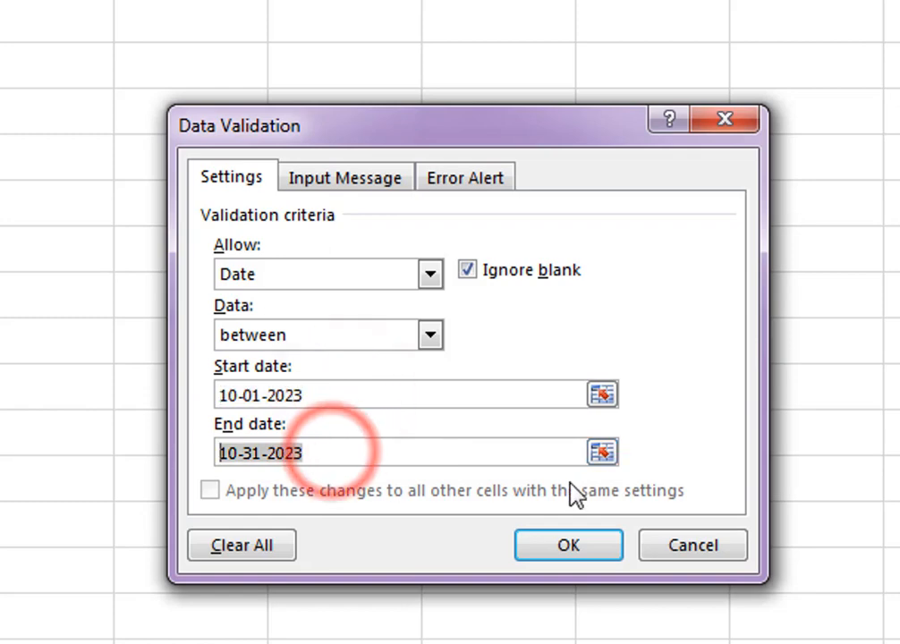
pyautogui.click(568, 550)
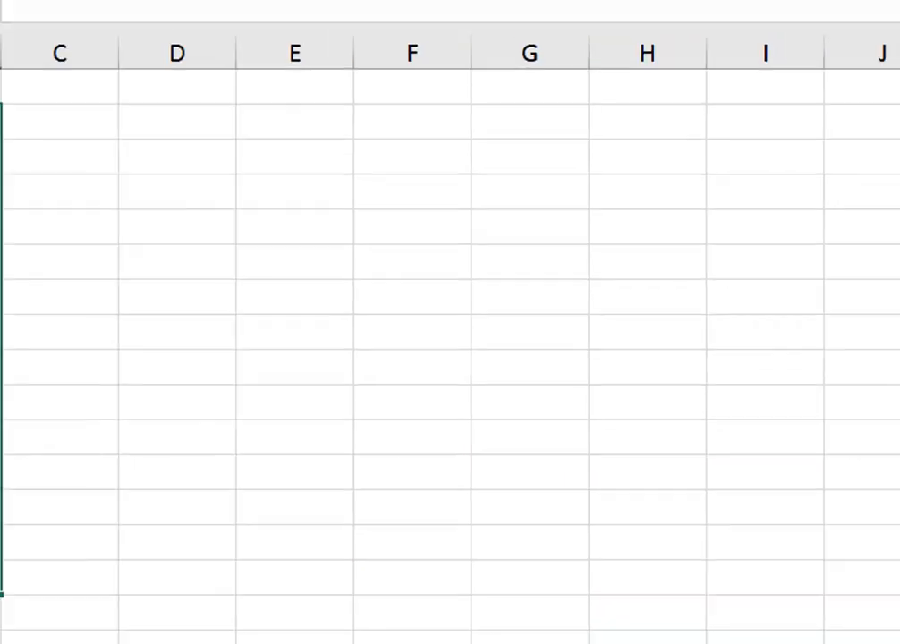
# - Try to enter the out-of-range date 10-3-2022 in cell B2, then cancel the entry
pyautogui.click(153, 229)
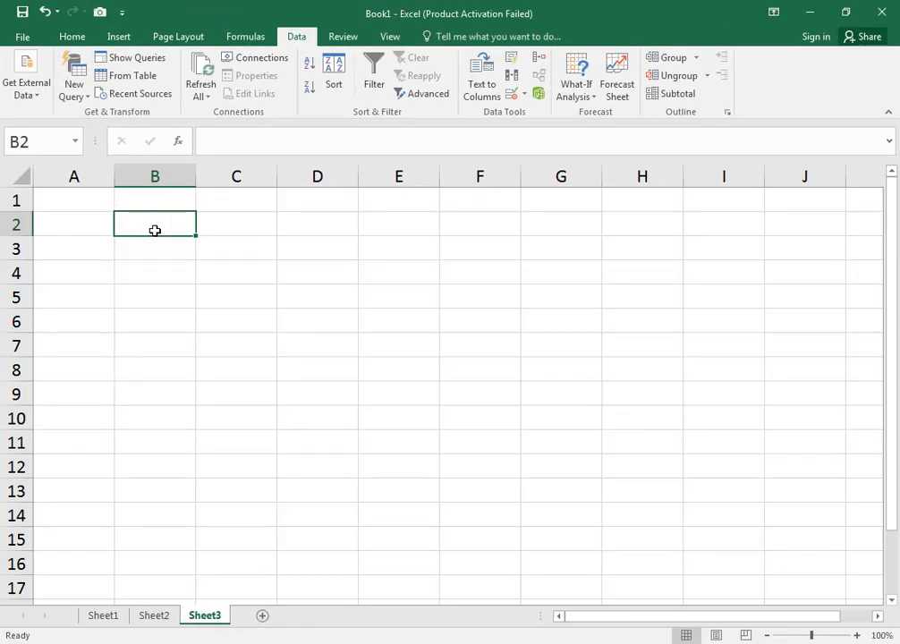
pyautogui.write('10-3-')
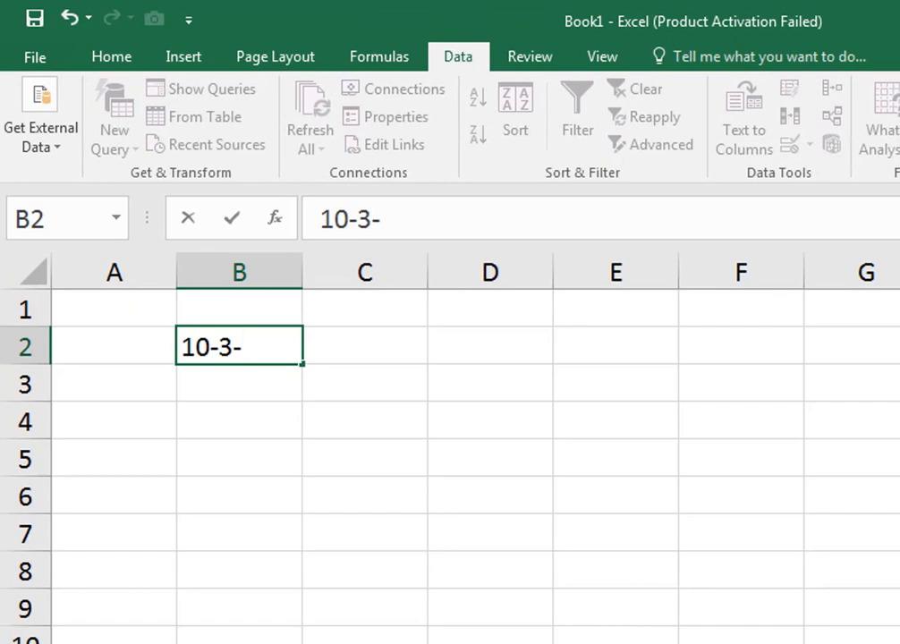
pyautogui.write('2022')
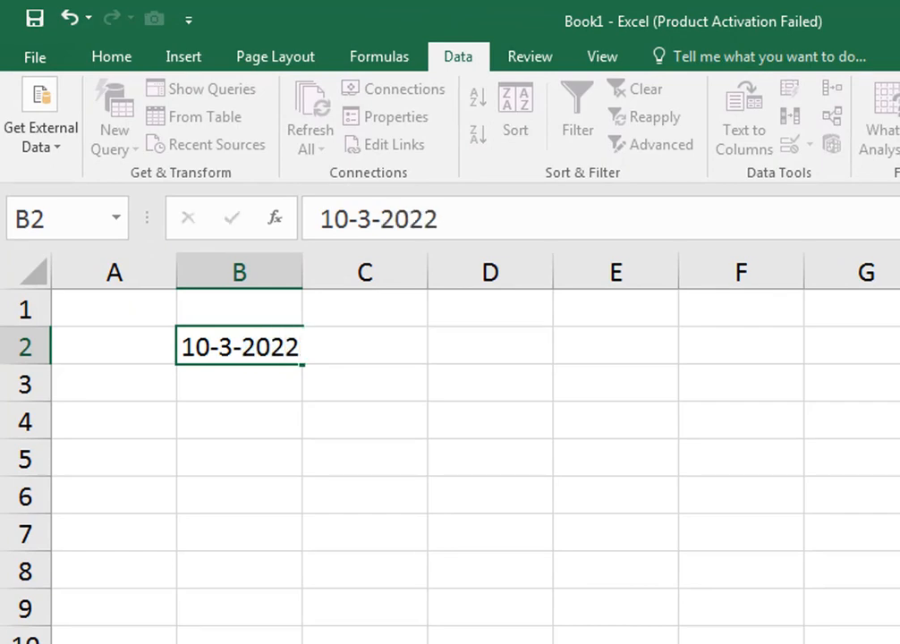
pyautogui.press('Return')
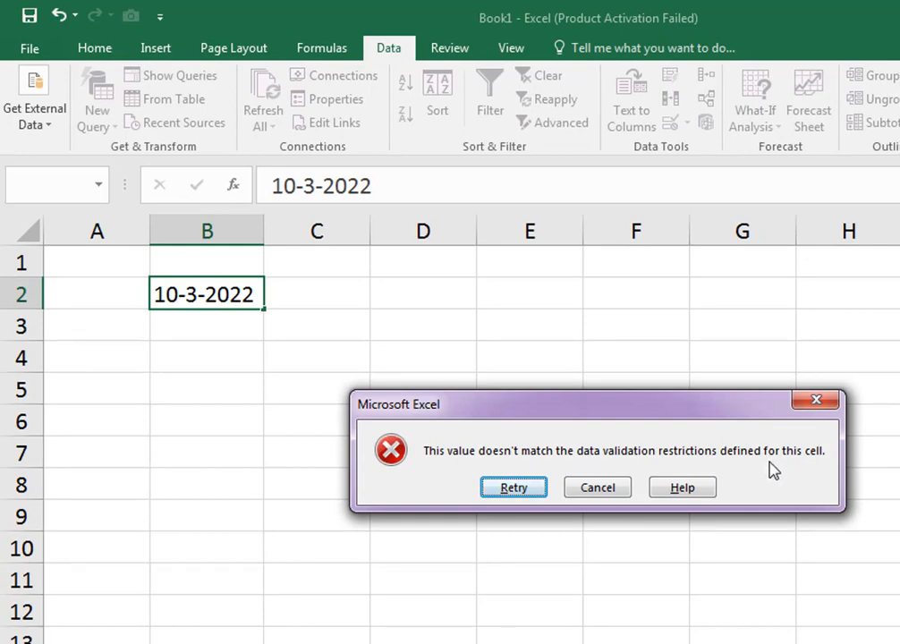
pyautogui.click(607, 488)
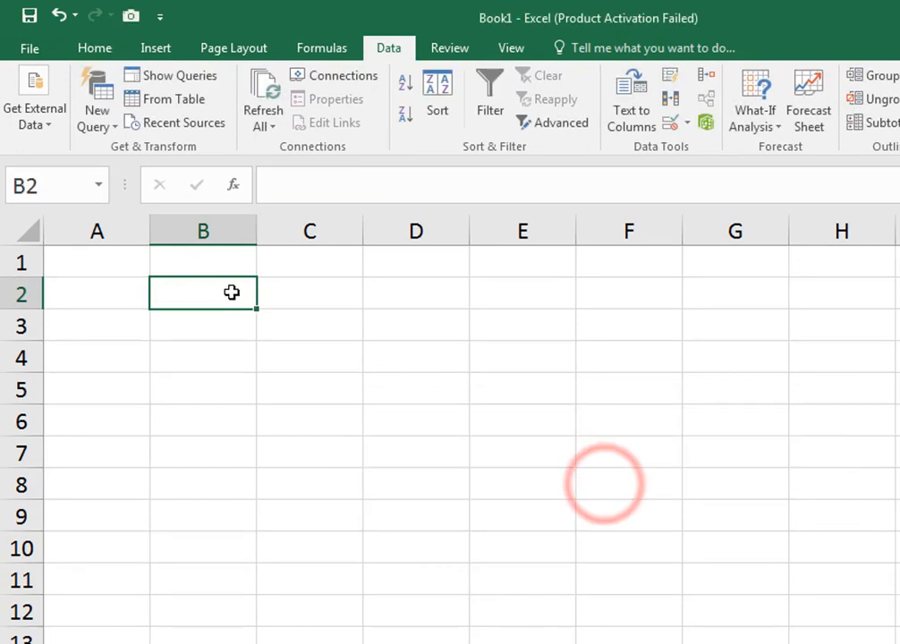
# - Enter the date 10-2-2023 in cell B2
pyautogui.doubleClick(232, 293)
pyautogui.write('10-')
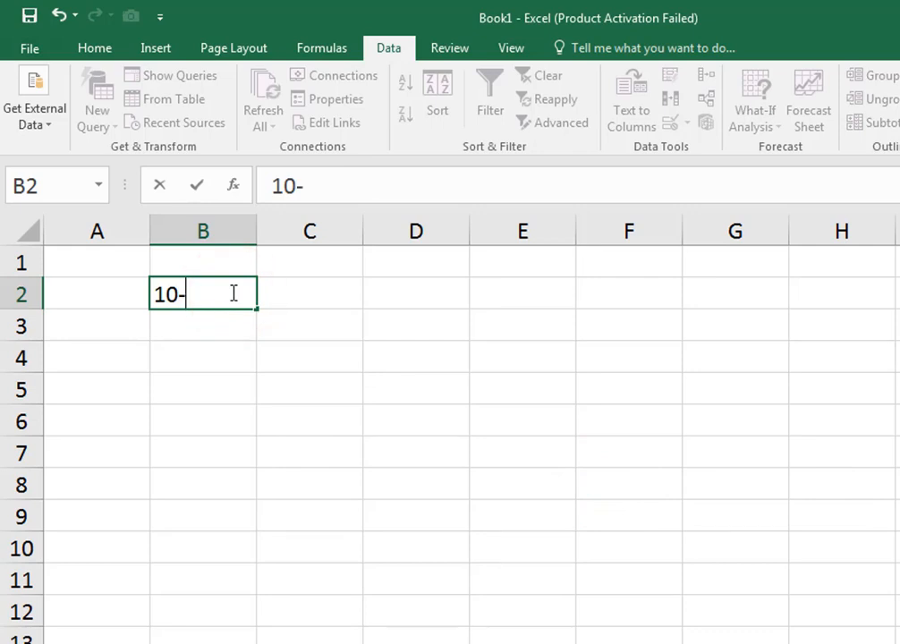
pyautogui.write('2-2023')
pyautogui.press('Return')
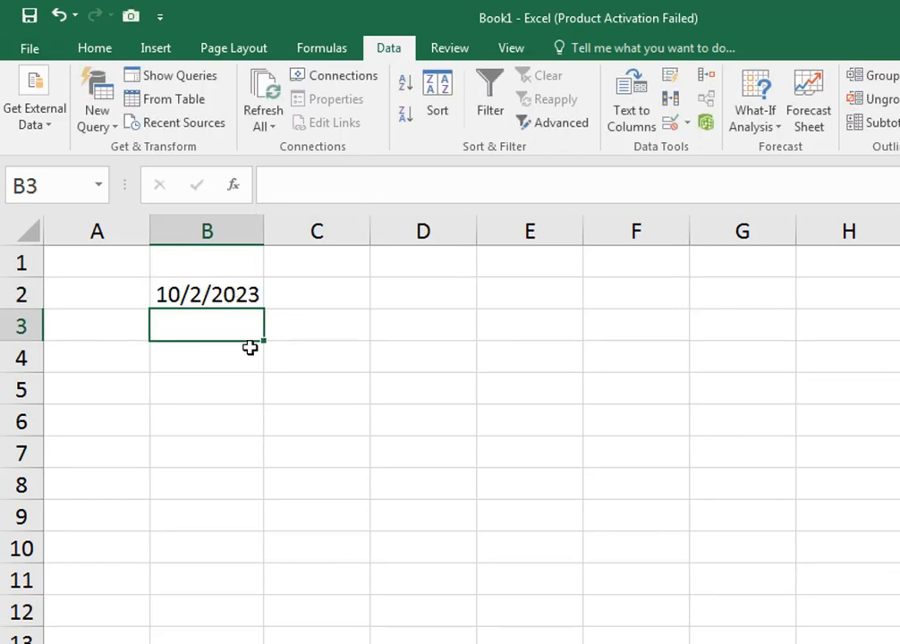
# - Try to enter the out-of-range date 10-25-21 in cell B3
pyautogui.write('10-5')
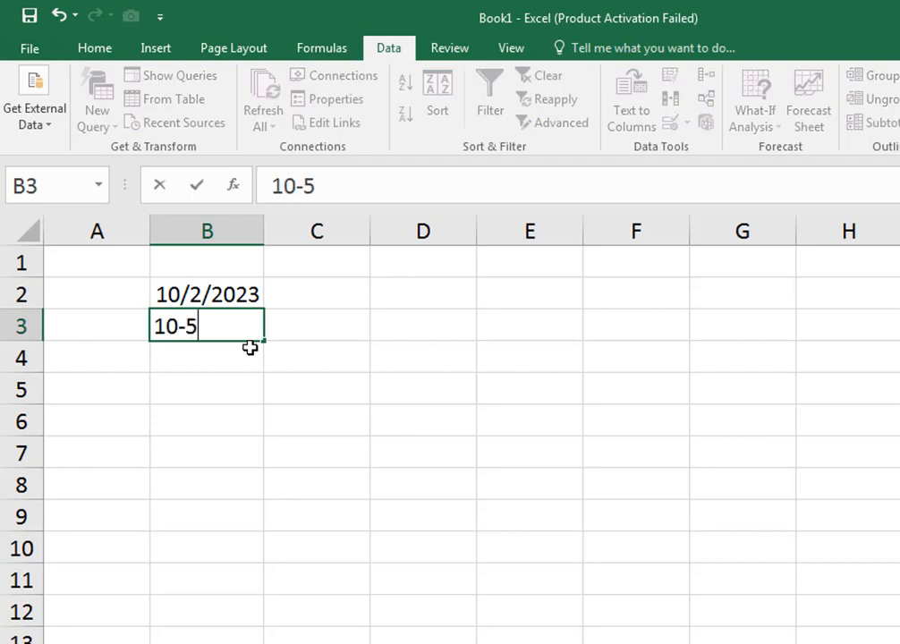
pyautogui.press('BackSpace')
pyautogui.write('25-')
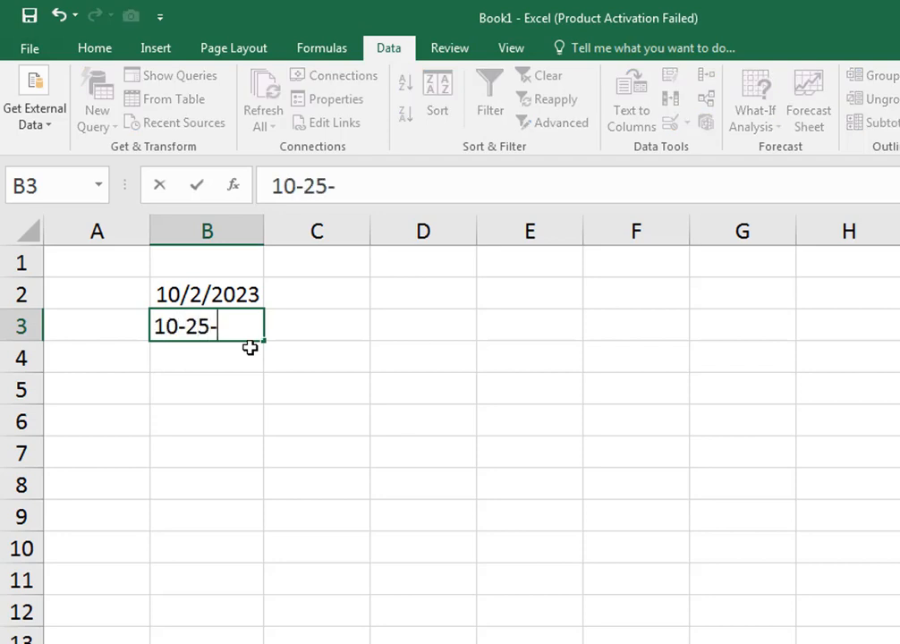
pyautogui.write('1')
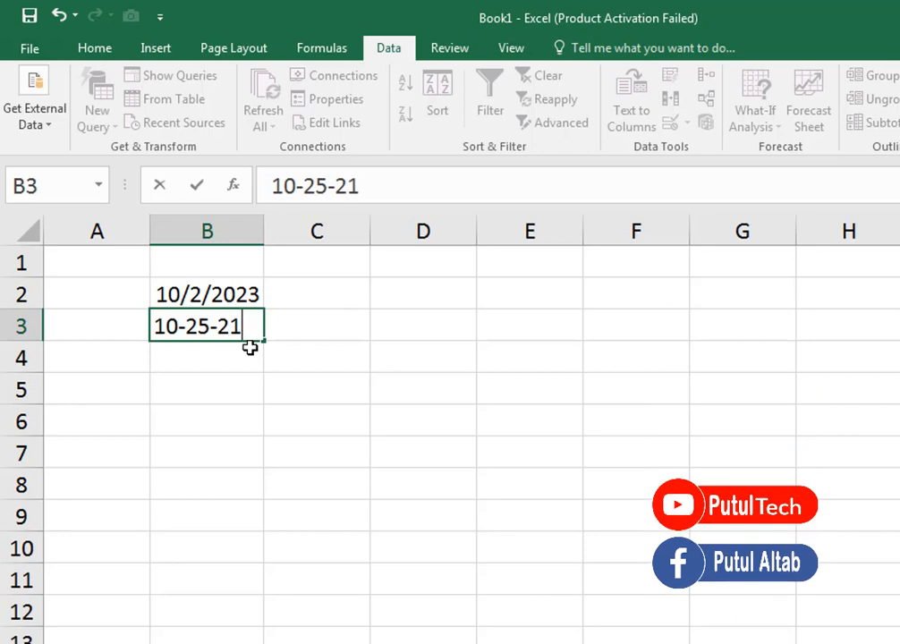
pyautogui.press('Return')
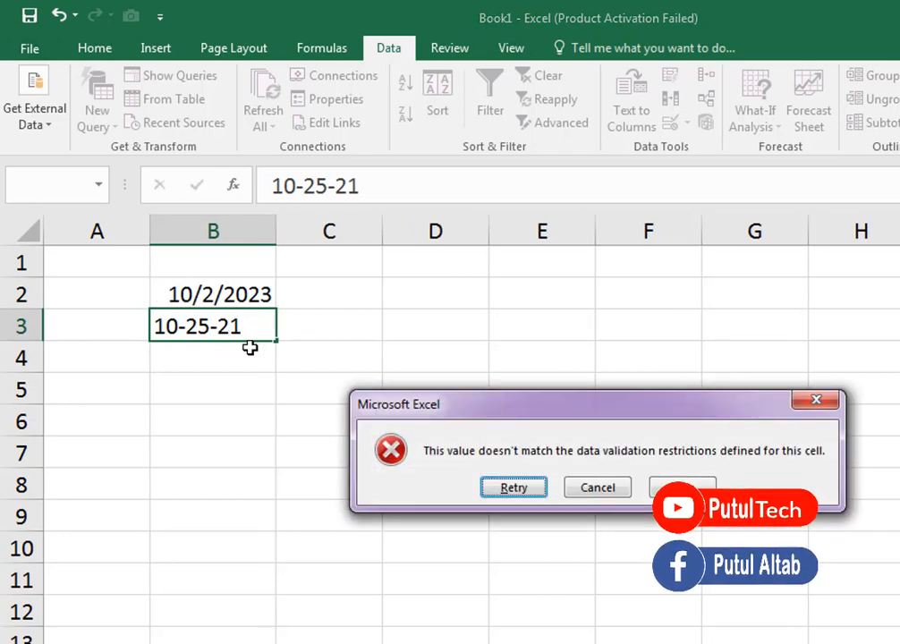
# - Retry the entry in cell B3 with the date 10-25-2023
pyautogui.press('Return')
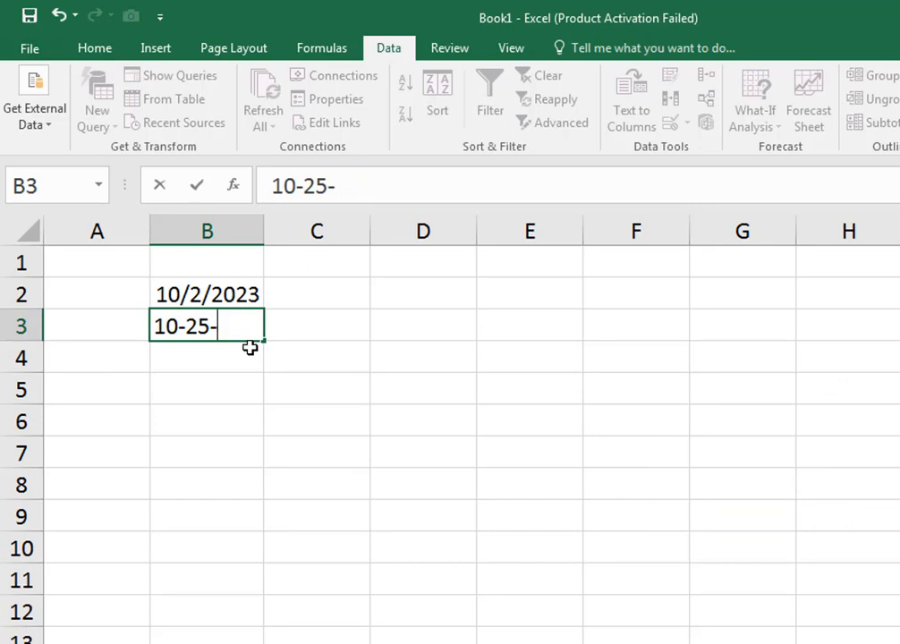
pyautogui.write('10-25-2023')
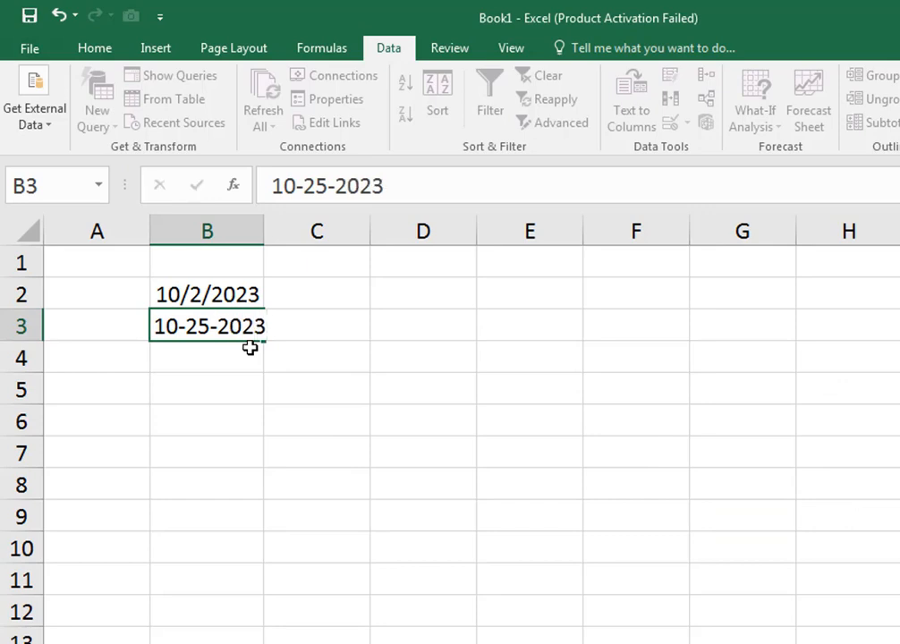
pyautogui.press('Return')
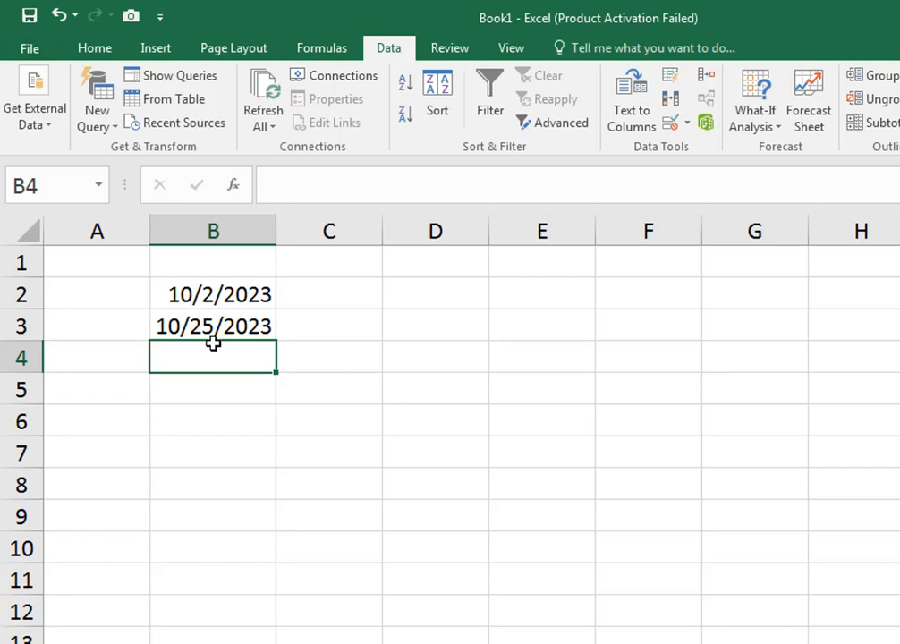
# - Open the data validation for cells B2:B9 and set the error alert title to "Apni Vul click dechen"
pyautogui.click(686, 128)
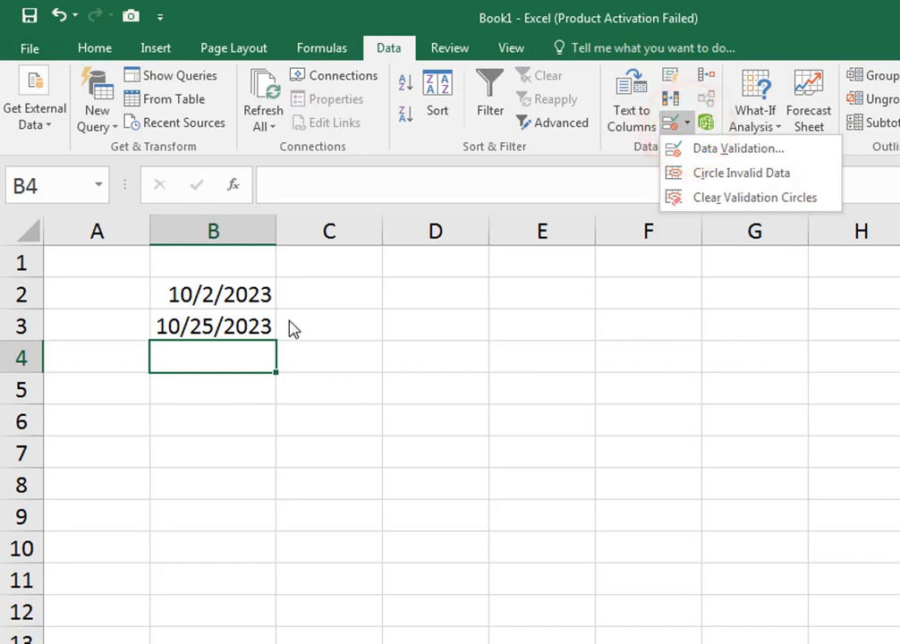
pyautogui.click(252, 291)
pyautogui.click(240, 289)
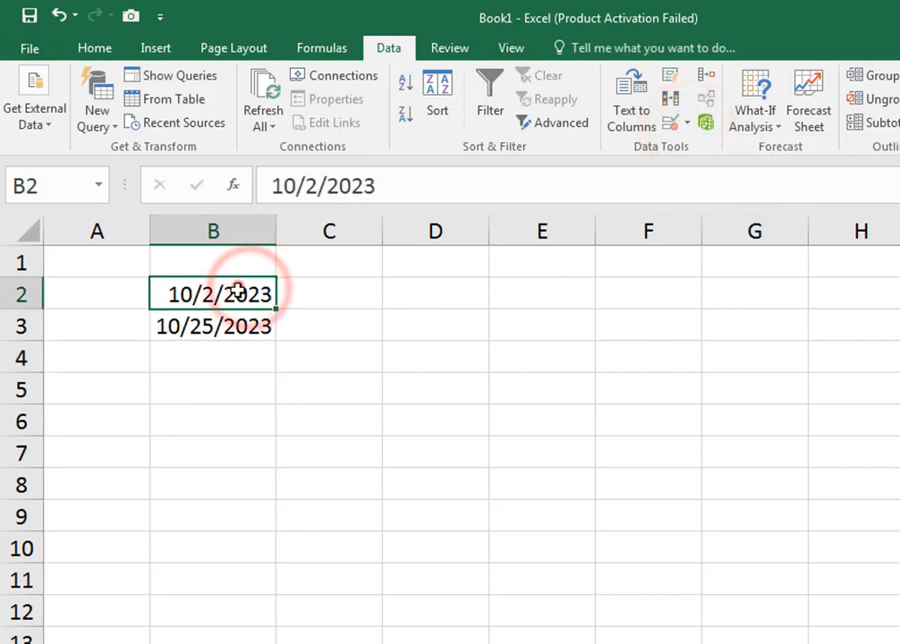
pyautogui.moveTo(241, 287); pyautogui.dragTo(222, 504)
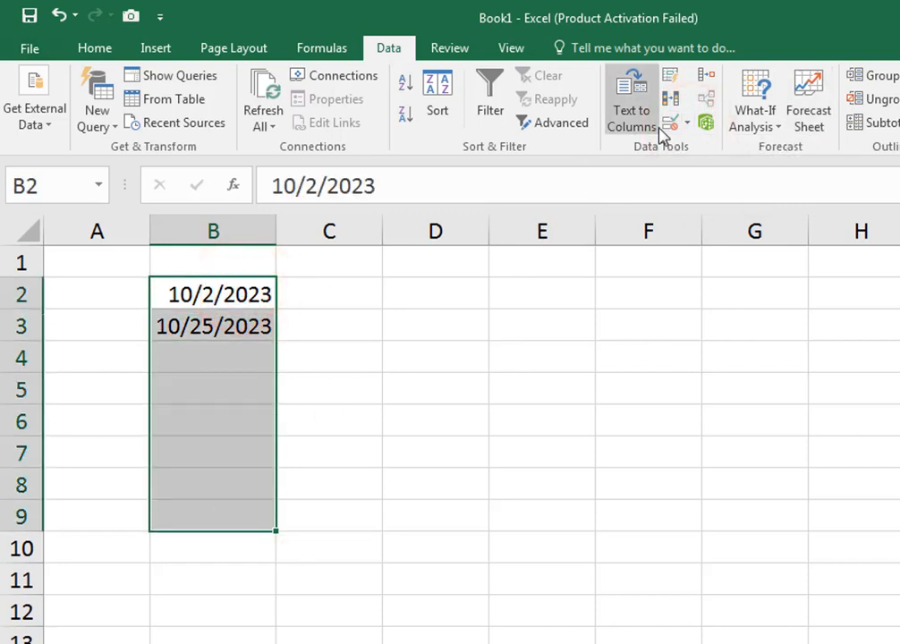
pyautogui.click(686, 127)
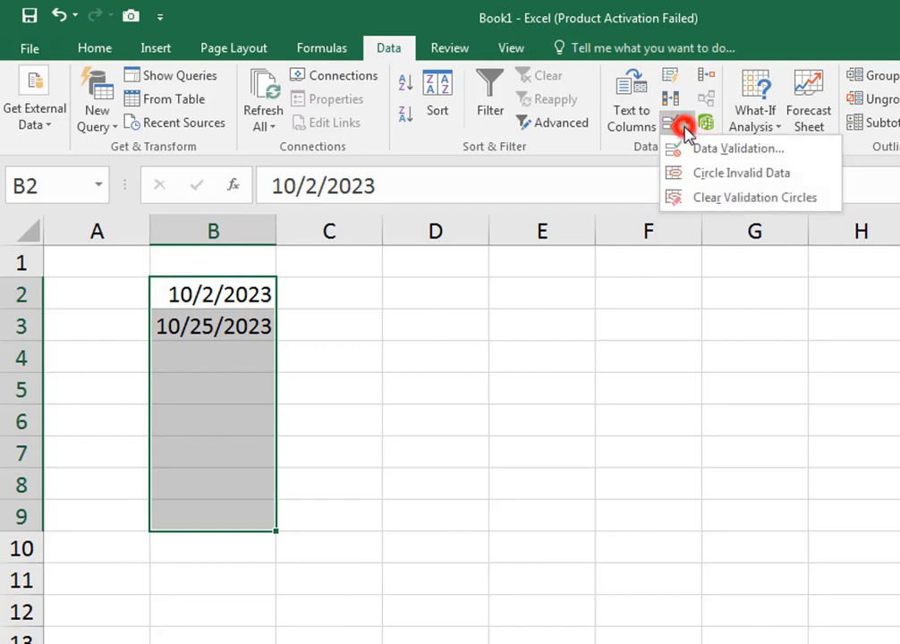
pyautogui.click(743, 153)
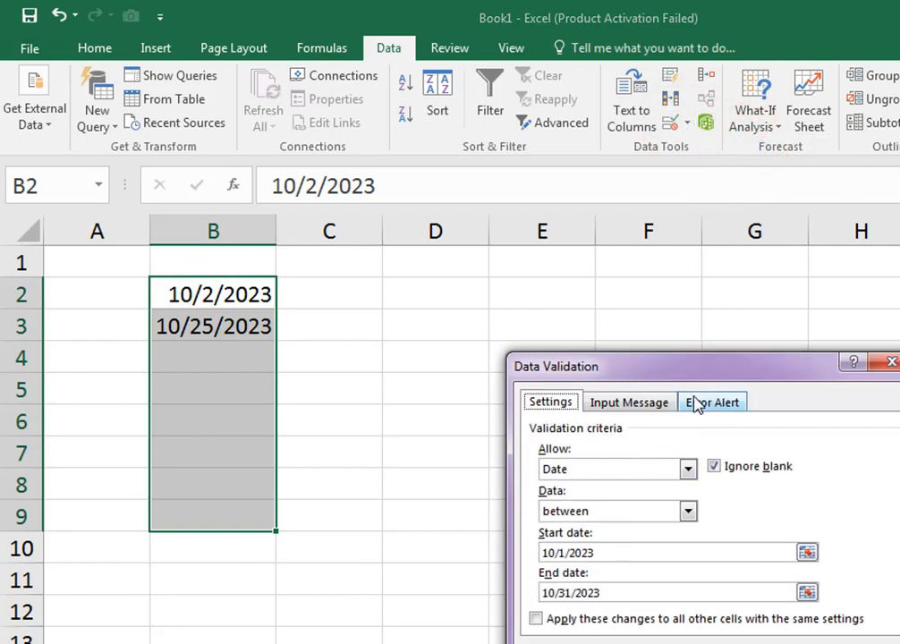
pyautogui.click(708, 404)
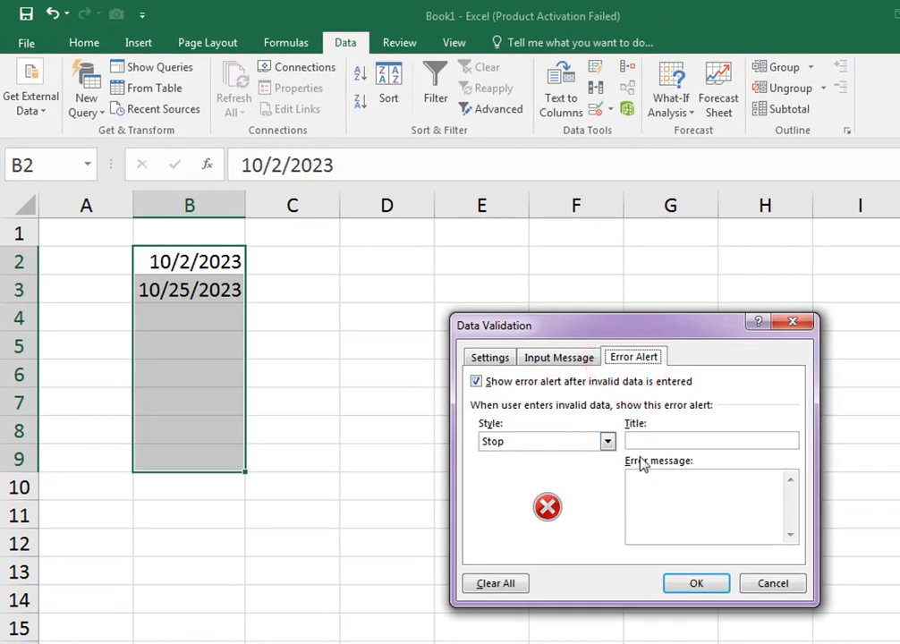
pyautogui.click(674, 442)
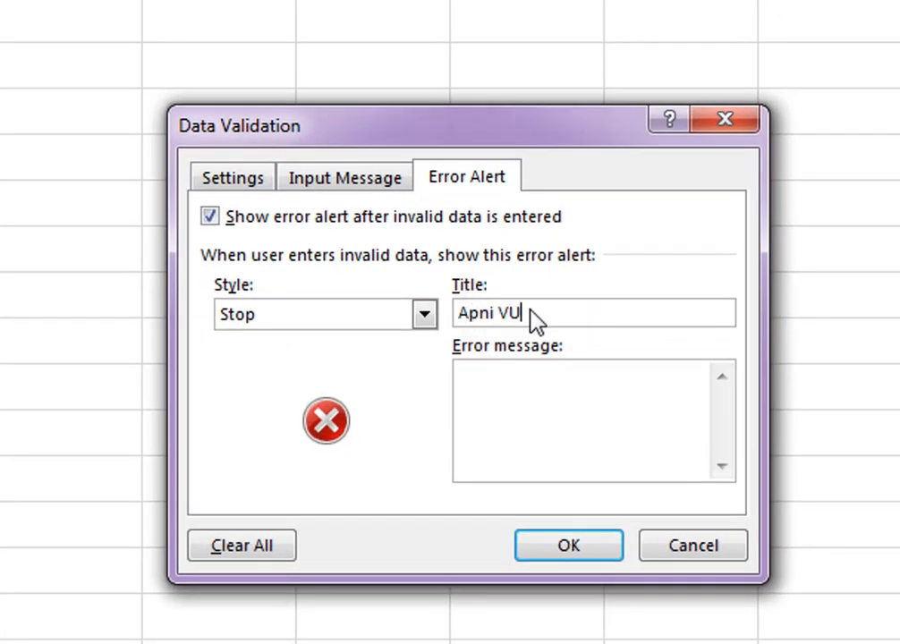
pyautogui.write('Apni Vul click dechen')
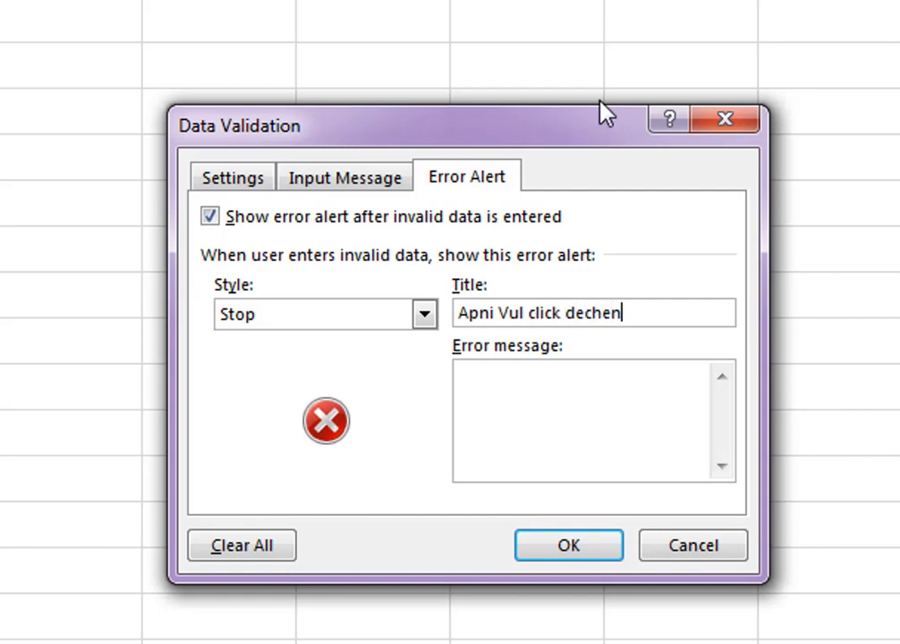
# - Copy the alert title "Apni Vul click dechen" into the error message
pyautogui.moveTo(637, 313); pyautogui.dragTo(337, 305)
pyautogui.hotkey('ctrl', 'c')
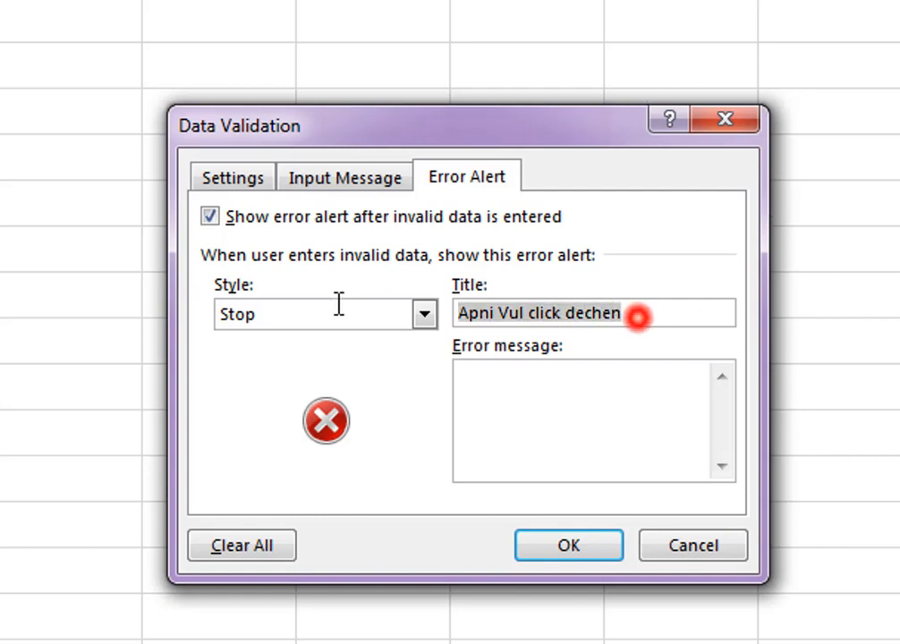
pyautogui.click(599, 420)
pyautogui.hotkey('ctrl', 'v')
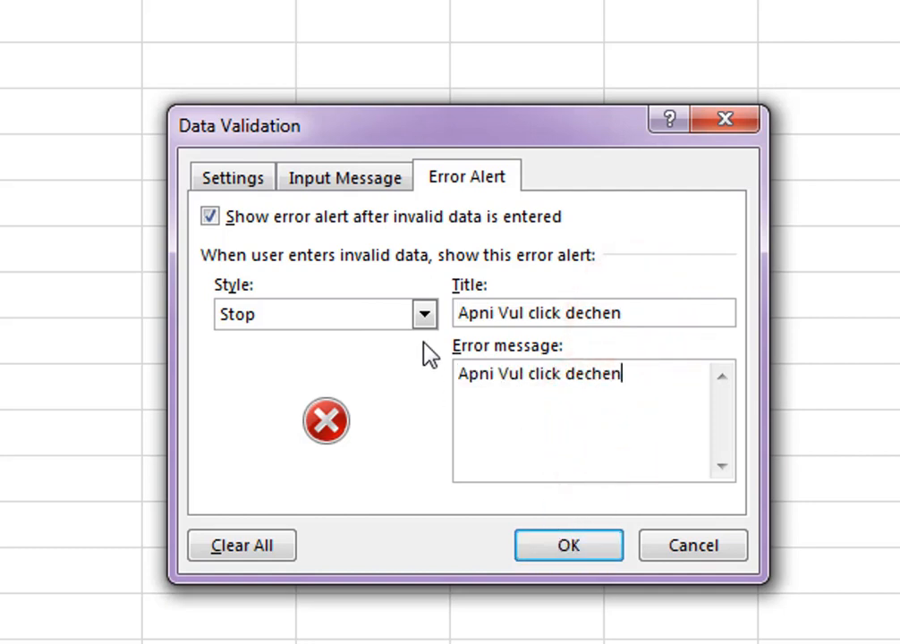
# - Try the Warning alert style, set the style to Stop and apply the validation settings
pyautogui.click(424, 315)
pyautogui.click(362, 361)
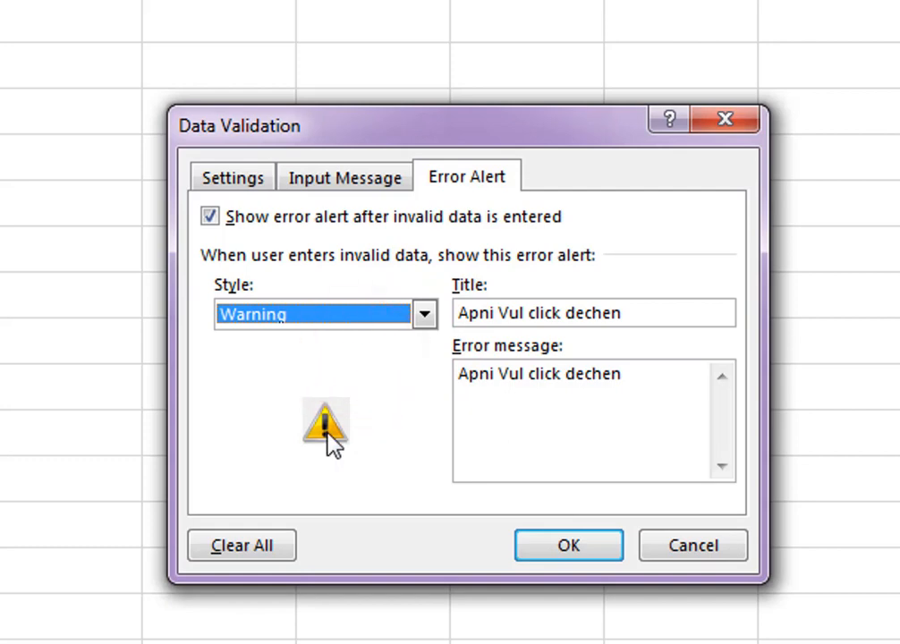
pyautogui.click(424, 315)
pyautogui.click(333, 337)
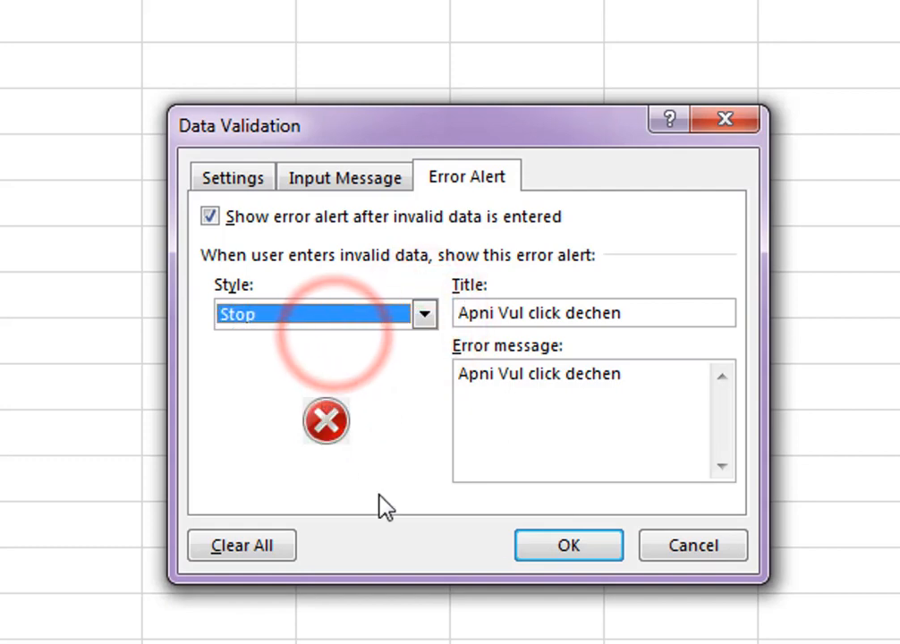
pyautogui.click(580, 548)
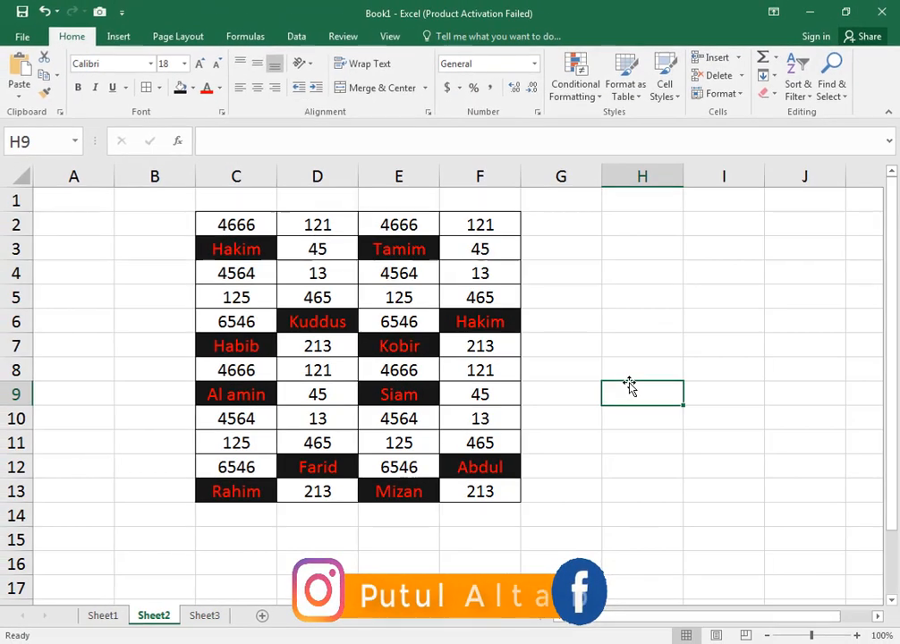
pyautogui.moveTo(236, 223); pyautogui.dragTo(474, 491)
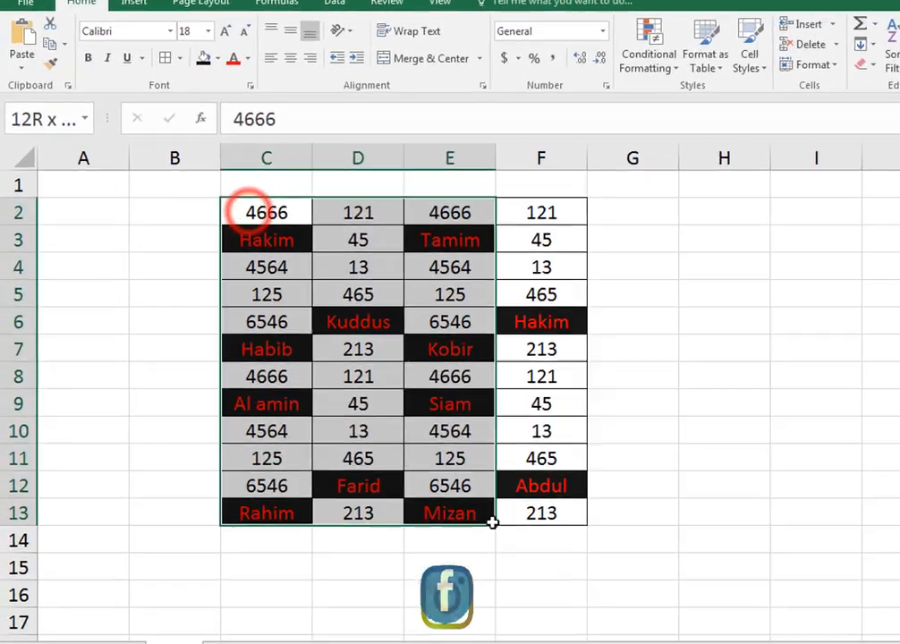
pyautogui.moveTo(732, 582); pyautogui.dragTo(734, 583)
pyautogui.click(899, 547)
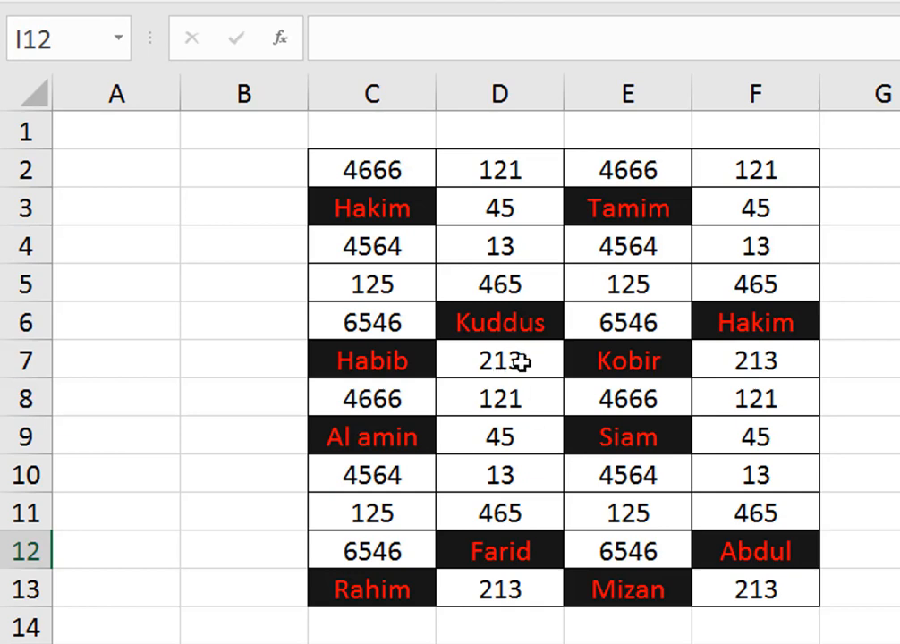
# - Copy the table C2:F13 and paste it beside the original, starting at cell G2
pyautogui.click(400, 179)
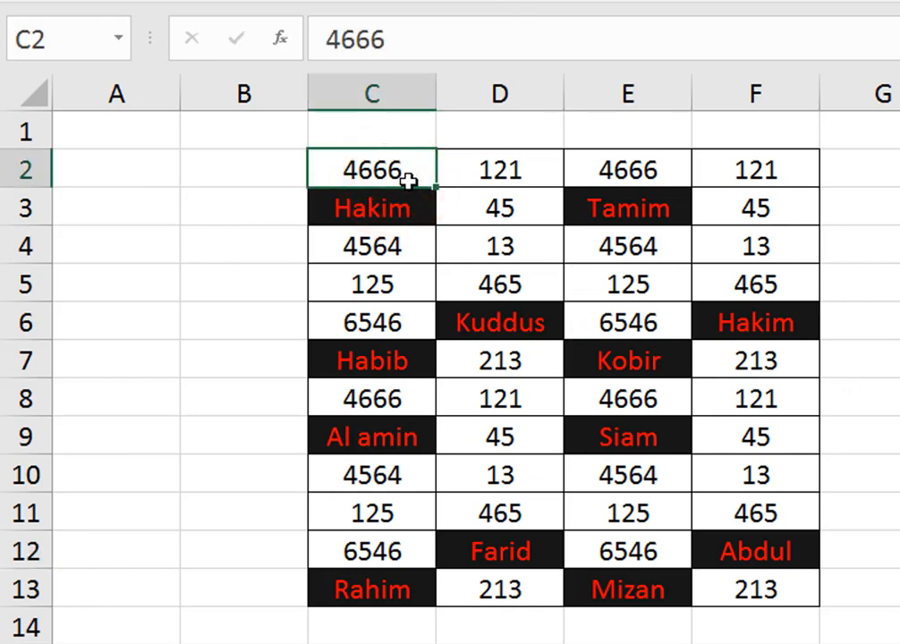
pyautogui.moveTo(382, 170); pyautogui.dragTo(758, 584)
pyautogui.hotkey('ctrl', 'c')
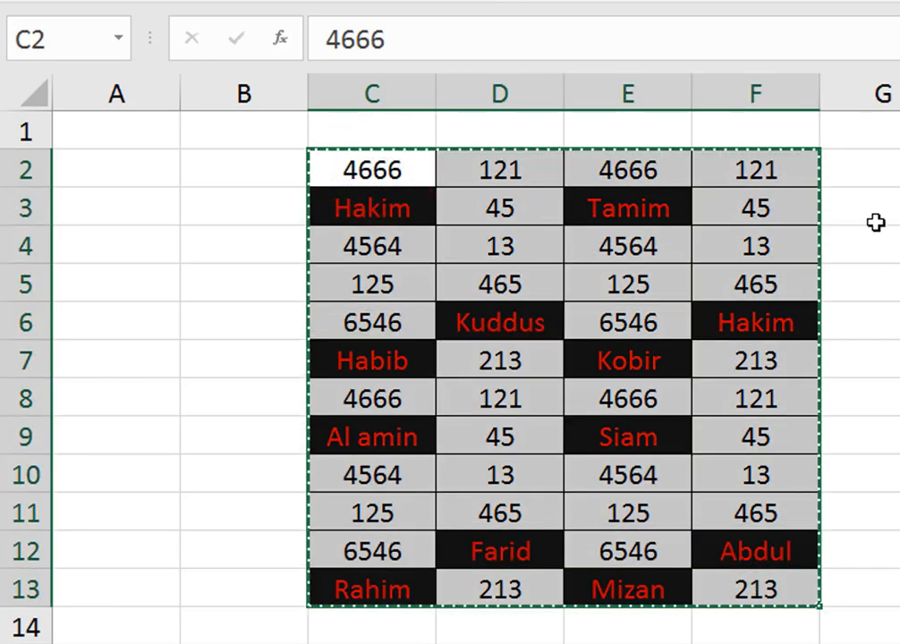
pyautogui.click(890, 174)
pyautogui.hotkey('ctrl', 'v')
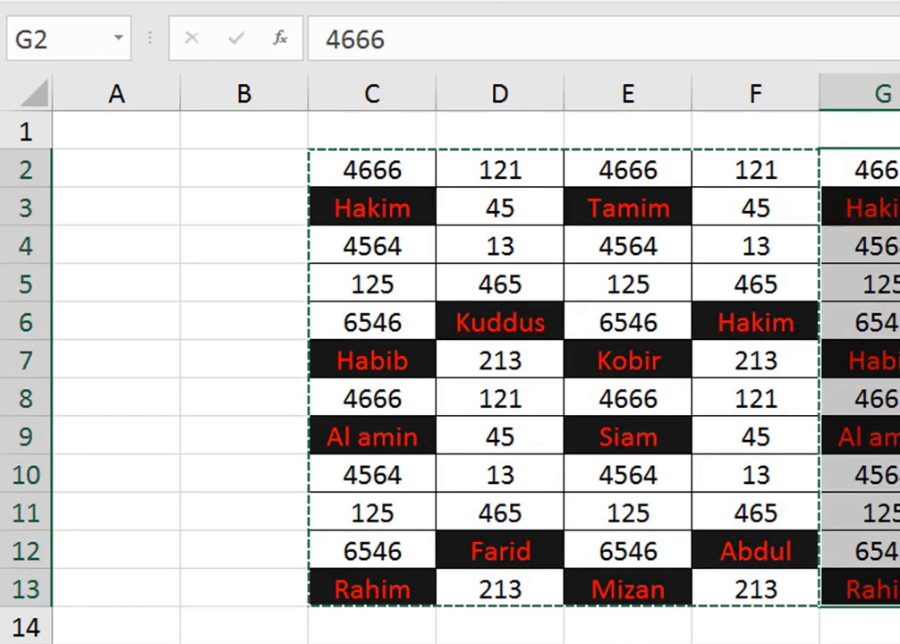
pyautogui.doubleClick(899, 475)
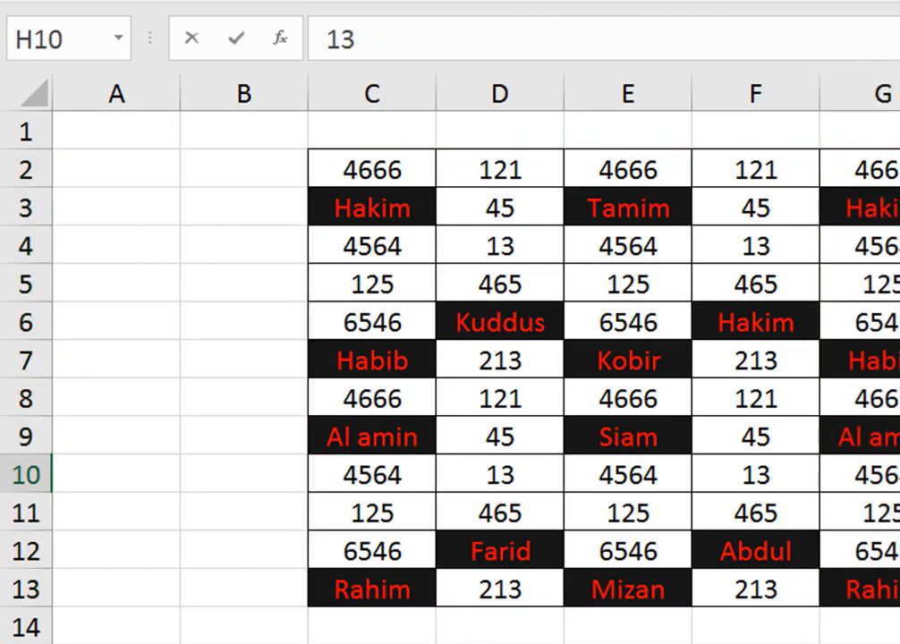
pyautogui.click(609, 305)
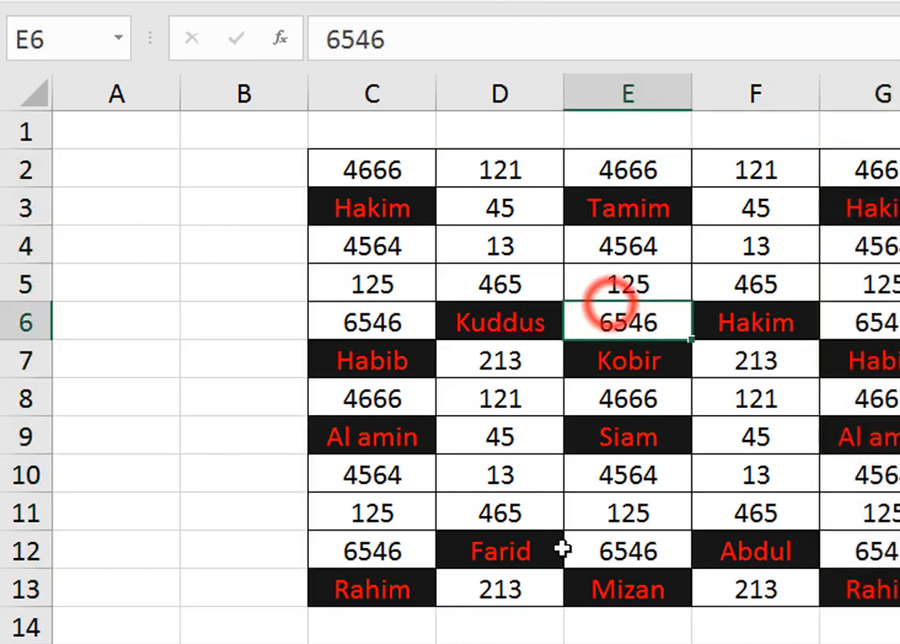
pyautogui.click(421, 208)
pyautogui.moveTo(402, 167); pyautogui.dragTo(725, 591)
# - Fill cell C2 with yellow and extend the yellow fill across C2:F2
pyautogui.click(404, 170)
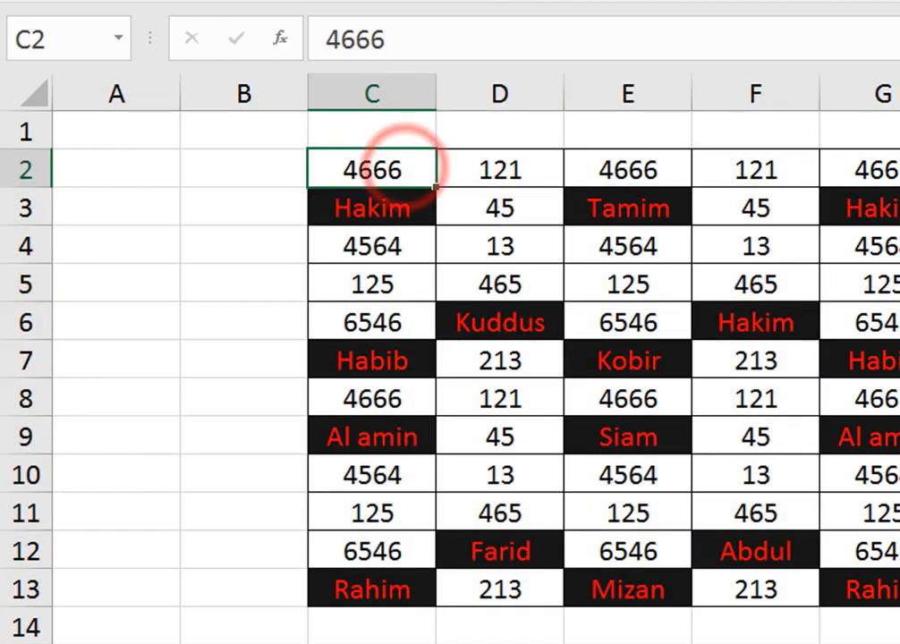
pyautogui.click(227, 44)
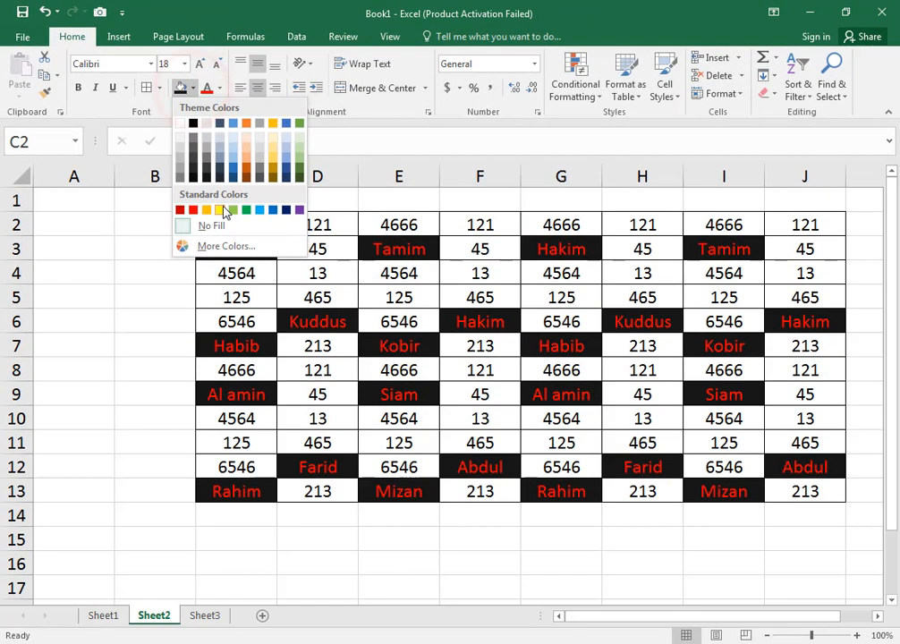
pyautogui.click(223, 208)
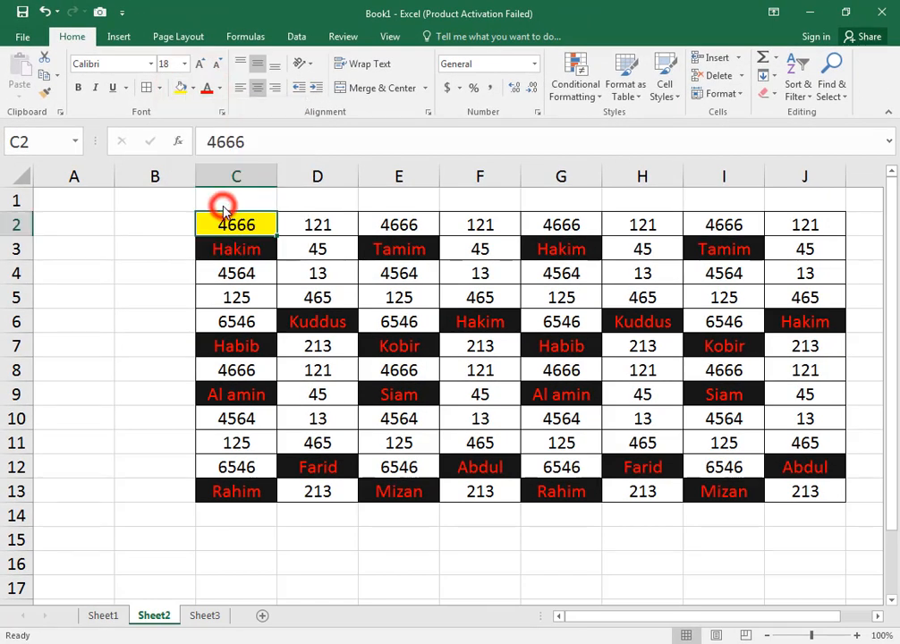
pyautogui.click(396, 296)
pyautogui.moveTo(271, 222); pyautogui.dragTo(458, 225)
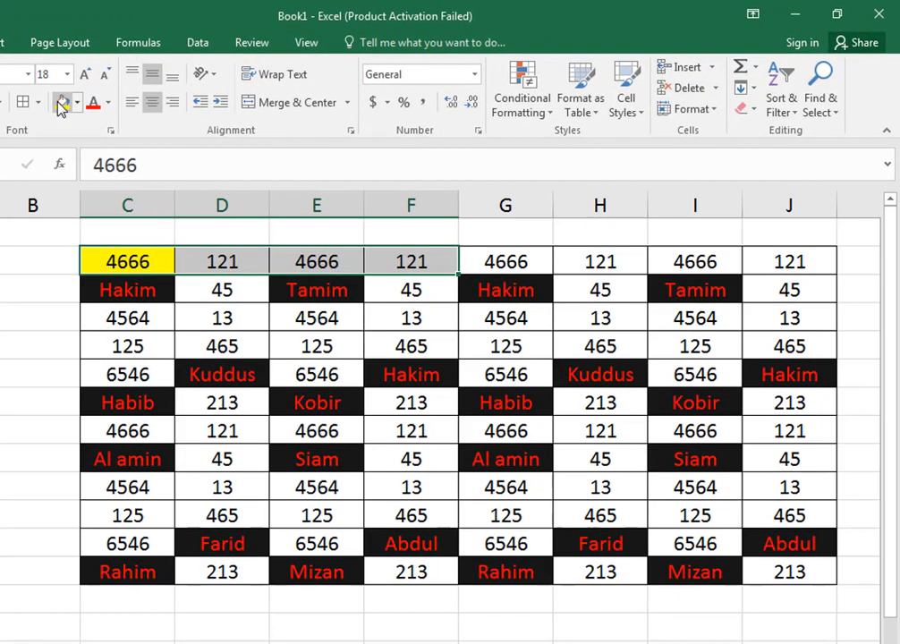
pyautogui.click(61, 104)
# - Fill cells F3:F6 with yellow and undo that fill
pyautogui.moveTo(412, 284); pyautogui.dragTo(414, 374)
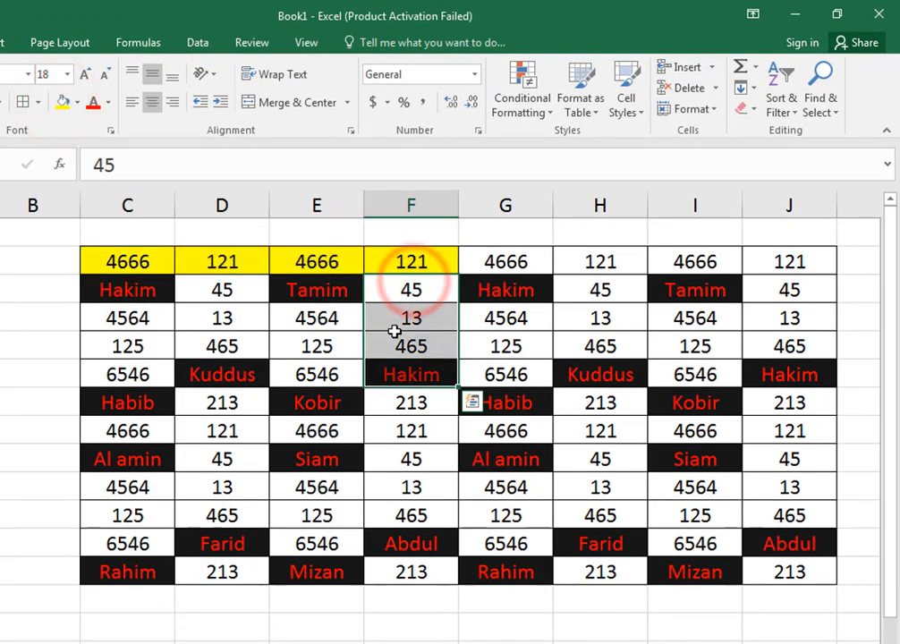
pyautogui.click(63, 102)
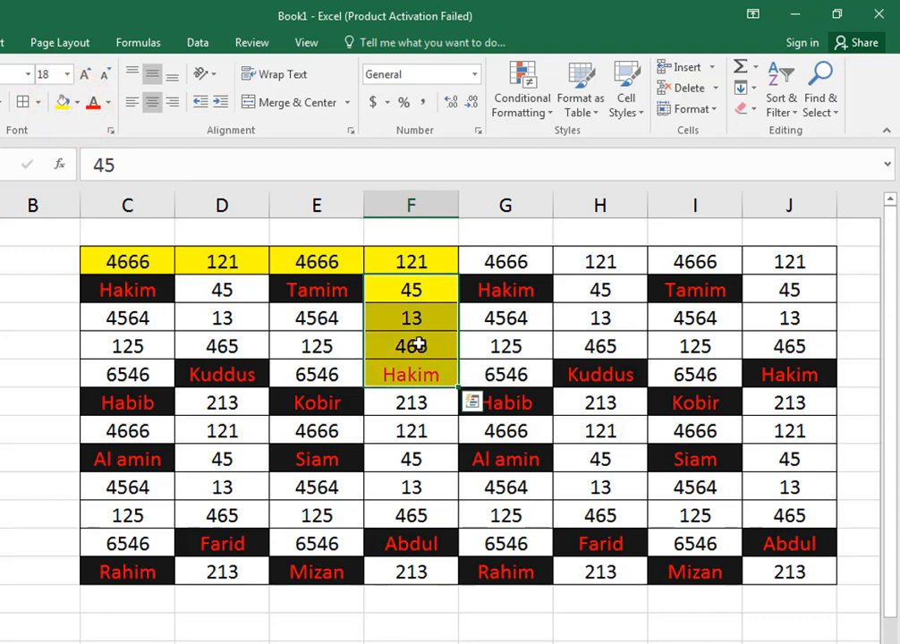
pyautogui.hotkey('ctrl', 'z')
pyautogui.click(438, 315)
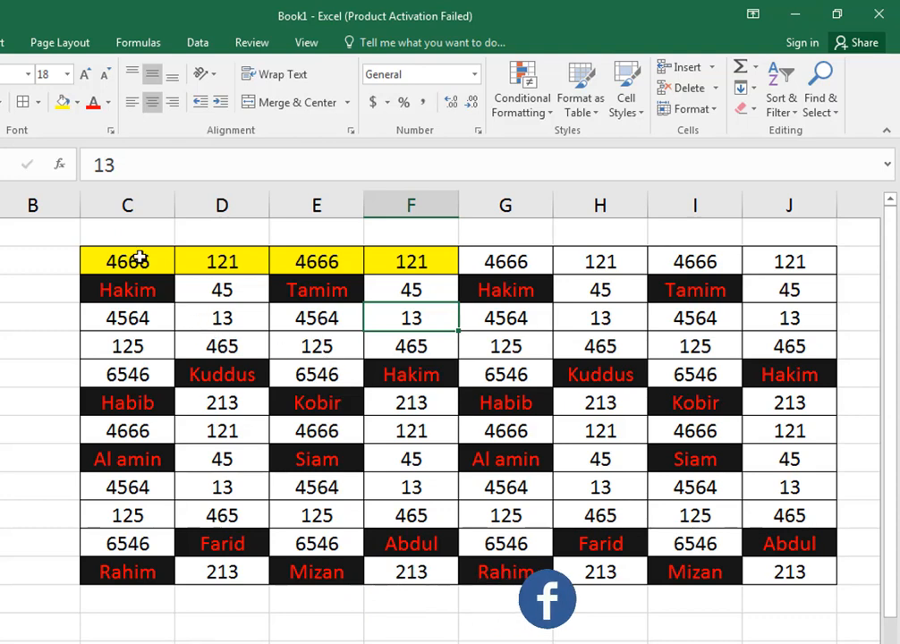
# - Undo the yellow fills in the table's first row, C2:F2
pyautogui.moveTo(139, 257); pyautogui.dragTo(817, 576)
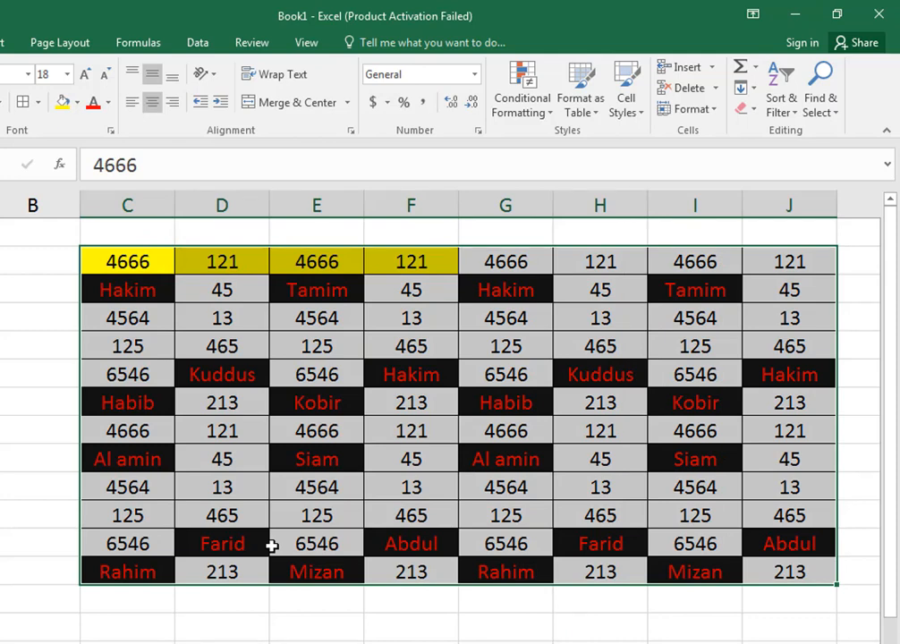
pyautogui.click(277, 346)
pyautogui.hotkey('ctrl', 'z')
pyautogui.hotkey('ctrl', 'z')
pyautogui.hotkey('ctrl', 'z')
pyautogui.hotkey('ctrl', 'z')
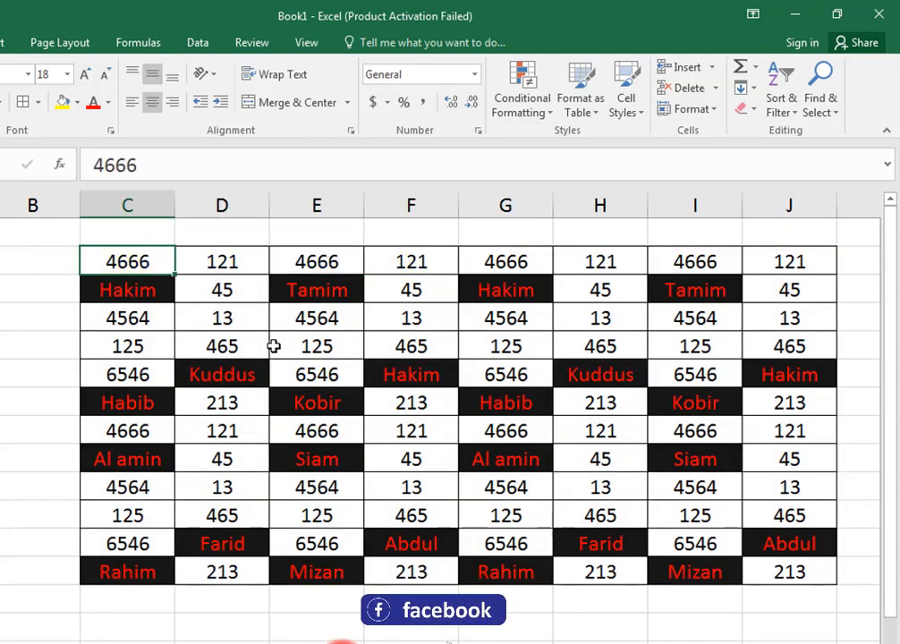
pyautogui.click(2, 401)
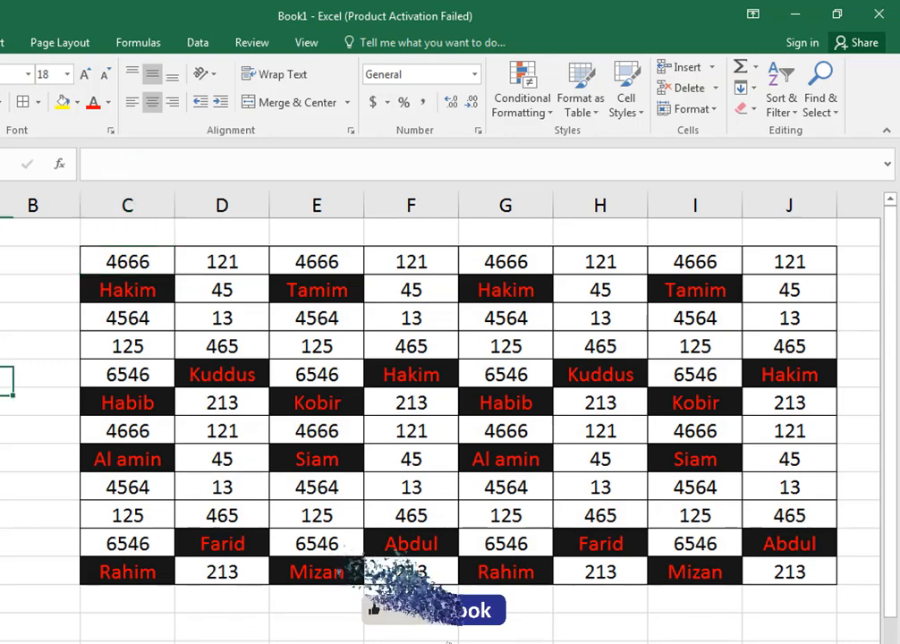
# - Use Go To Special on the table C2:J13 to select only constants that are numbers, excluding text, logicals and errors
pyautogui.moveTo(132, 261); pyautogui.dragTo(816, 576)
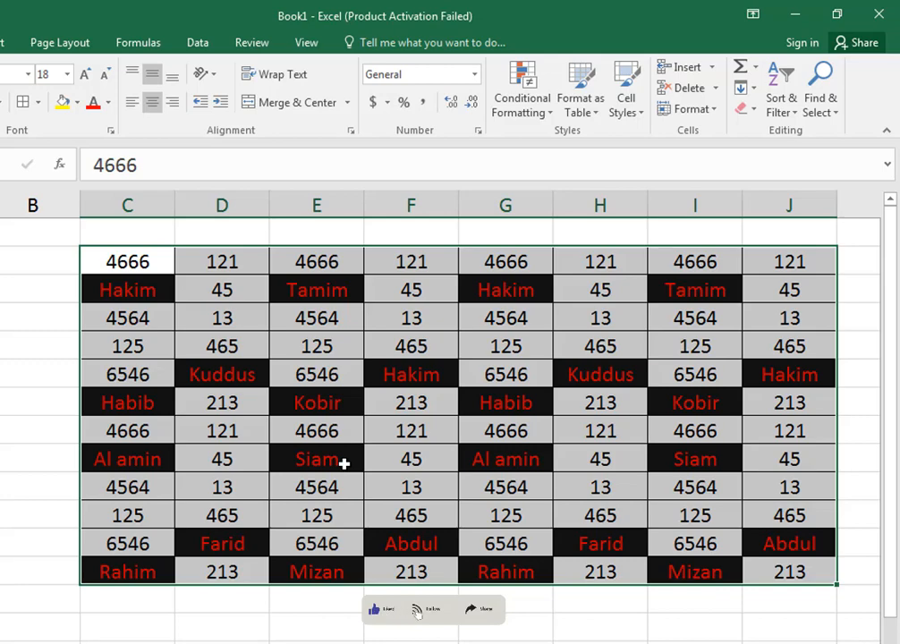
pyautogui.click(31, 267)
pyautogui.moveTo(122, 261); pyautogui.dragTo(791, 577)
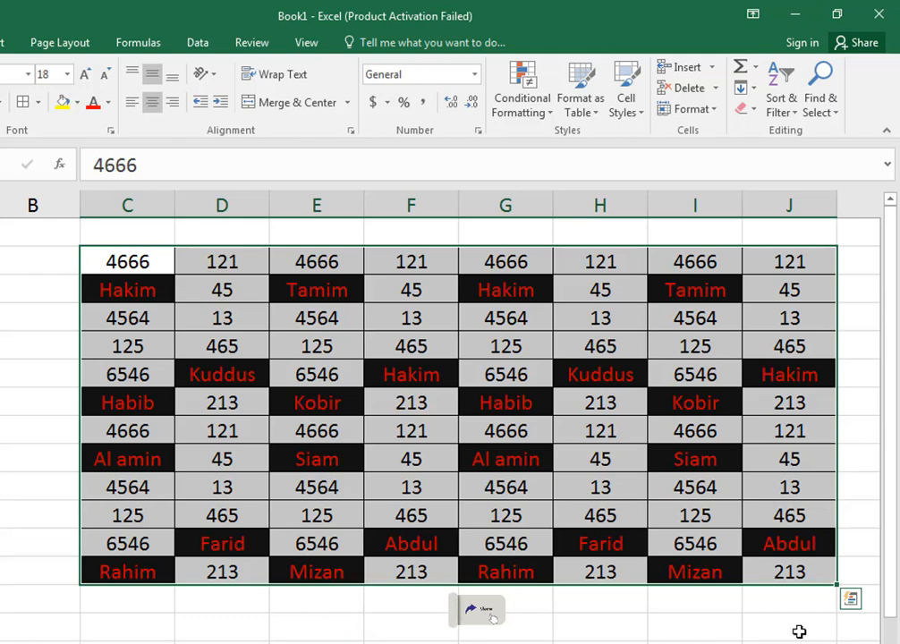
pyautogui.hotkey('ctrl', 'g')
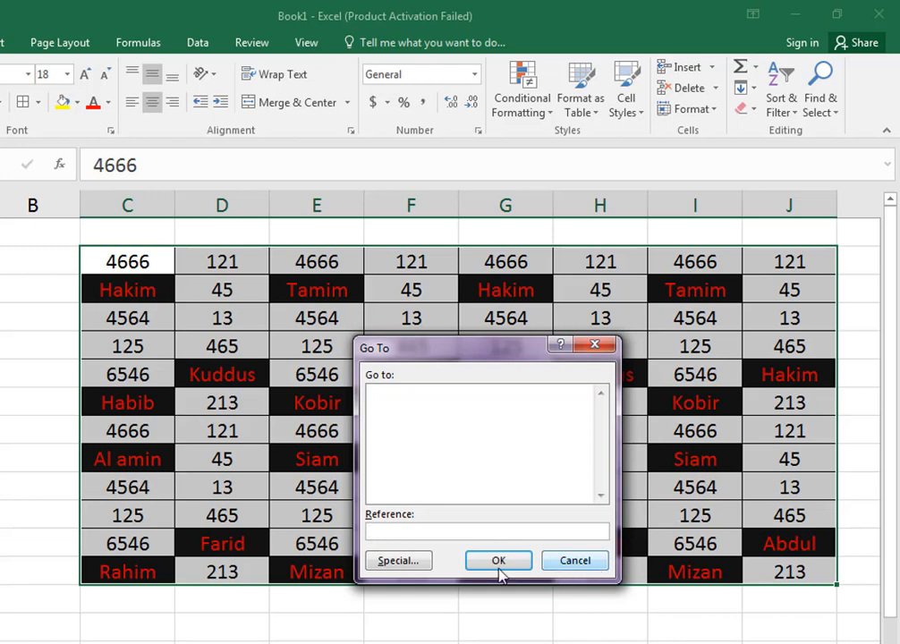
pyautogui.click(413, 567)
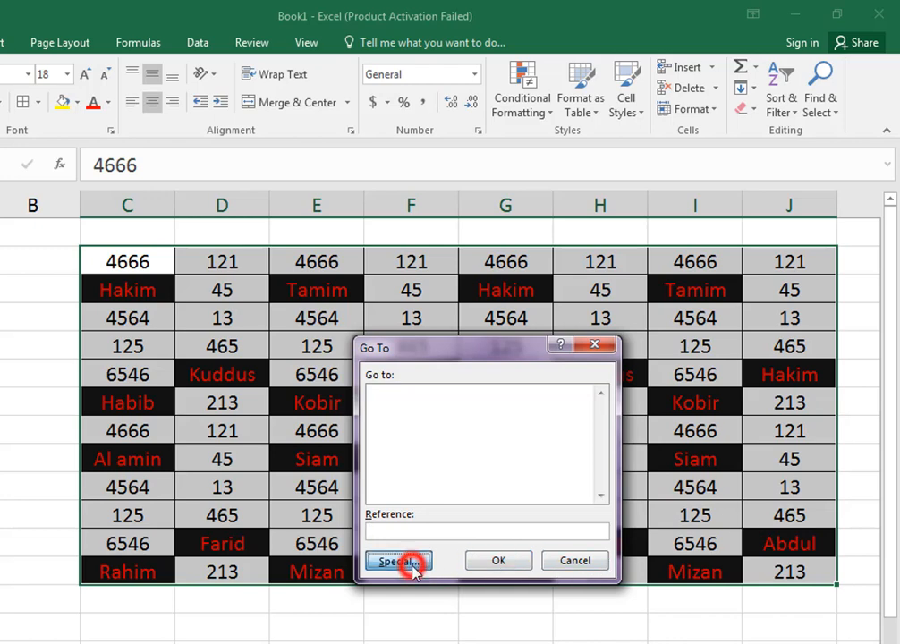
pyautogui.moveTo(587, 316); pyautogui.dragTo(732, 313)
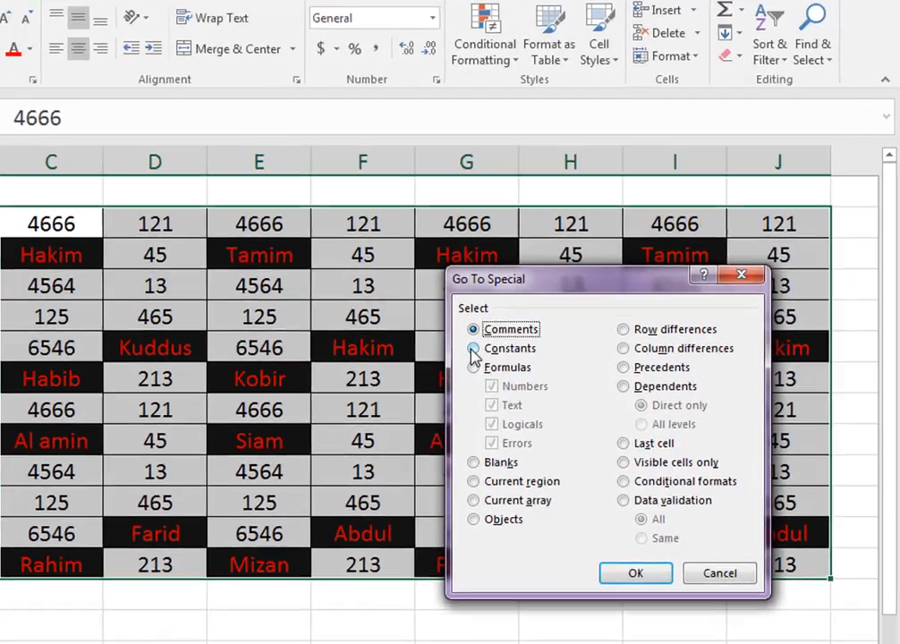
pyautogui.click(474, 349)
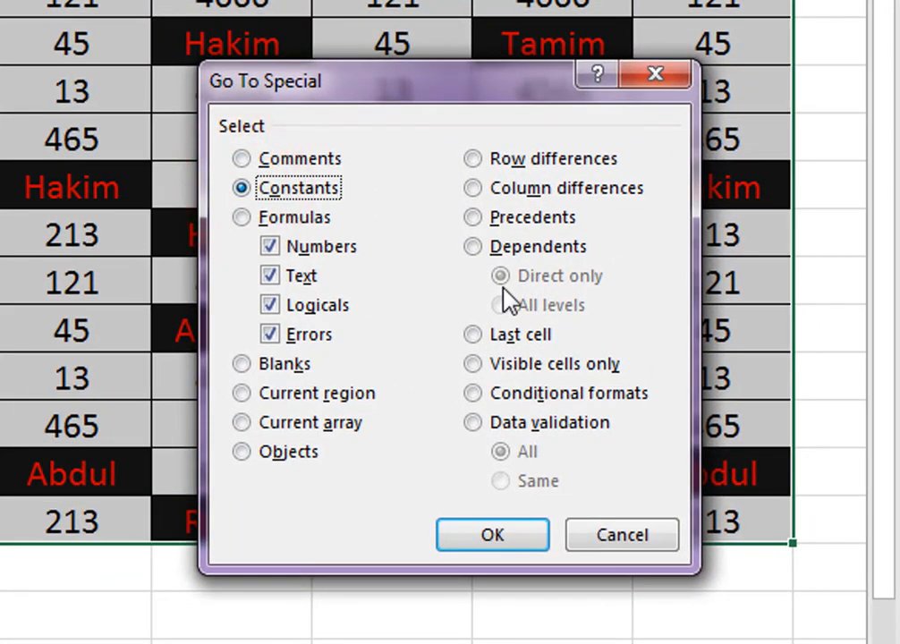
pyautogui.click(270, 275)
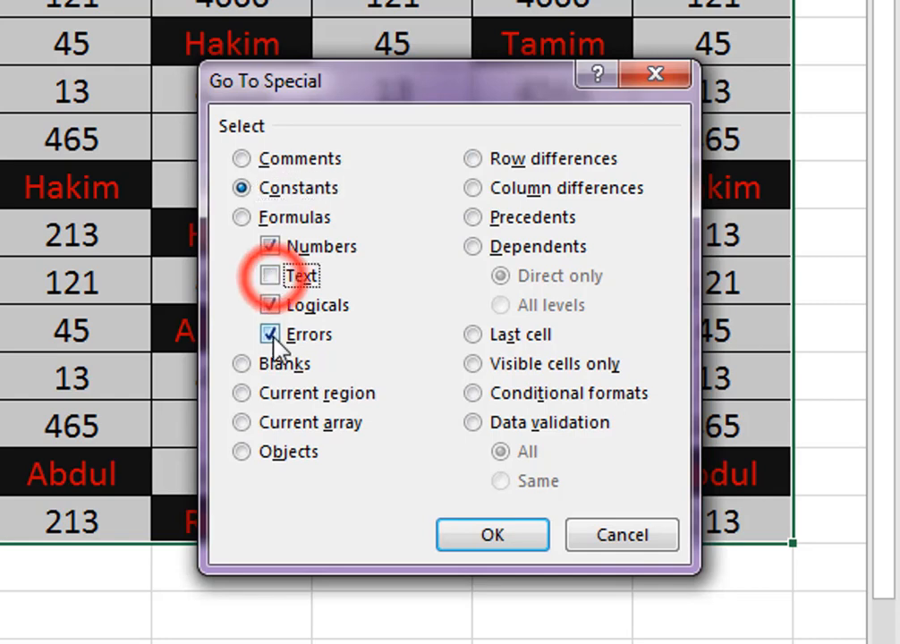
pyautogui.click(270, 334)
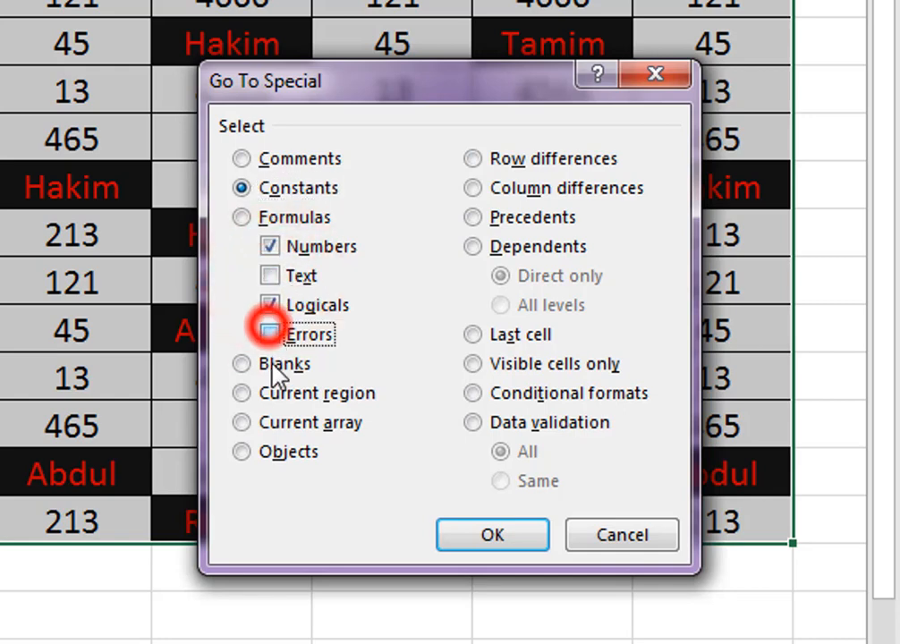
pyautogui.click(271, 306)
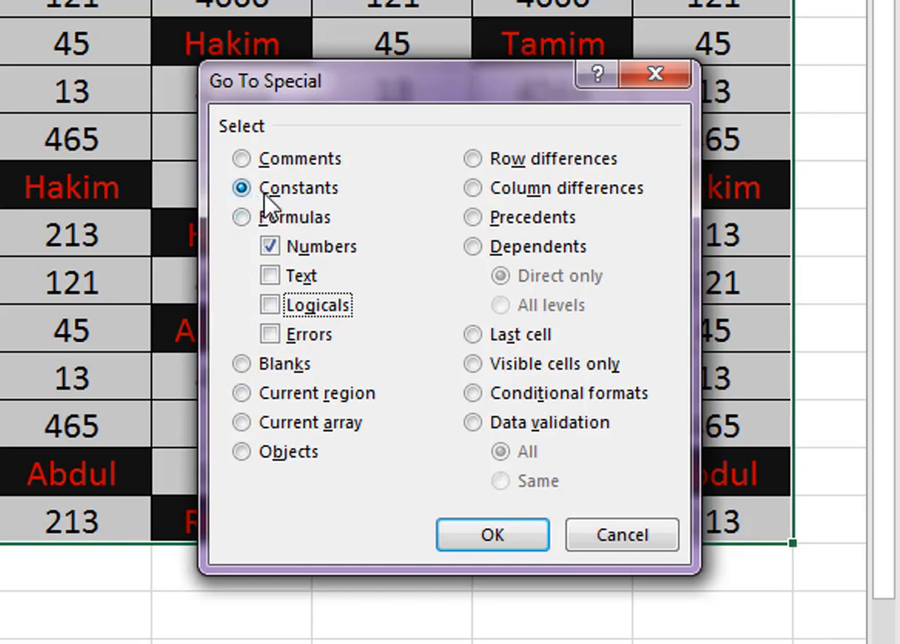
pyautogui.click(497, 536)
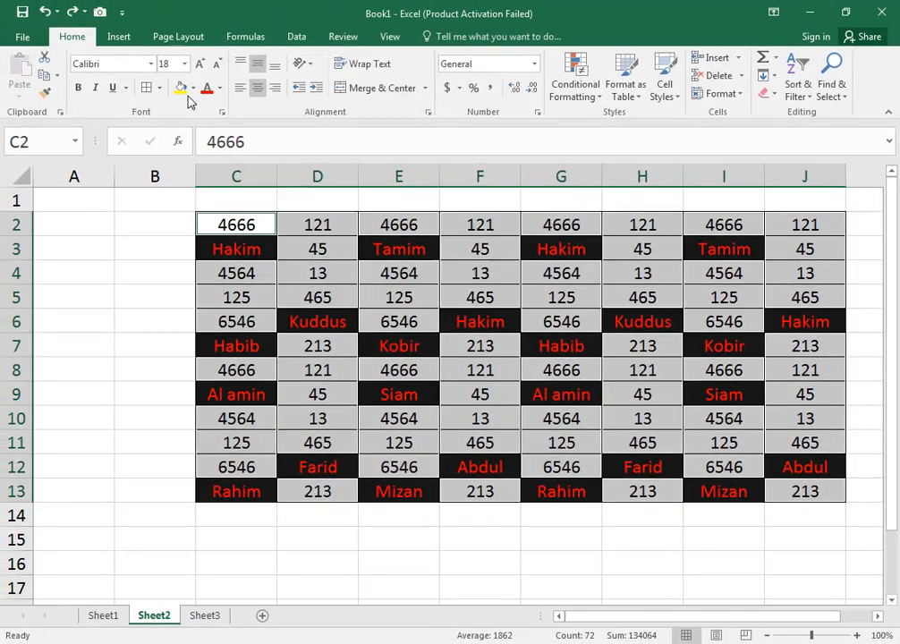
# - Fill the selected number cells of the table with standard yellow and deselect them
pyautogui.click(193, 88)
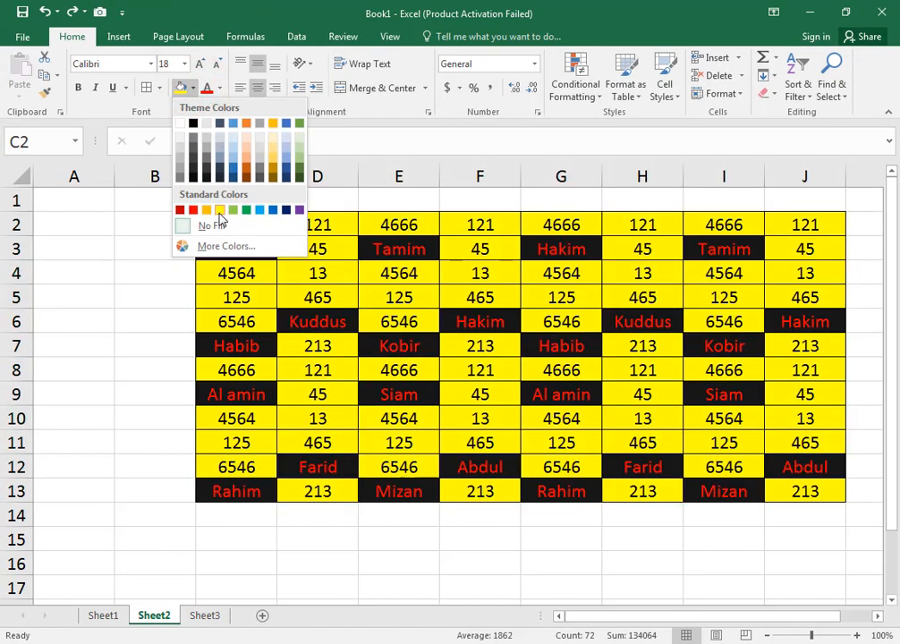
pyautogui.click(221, 212)
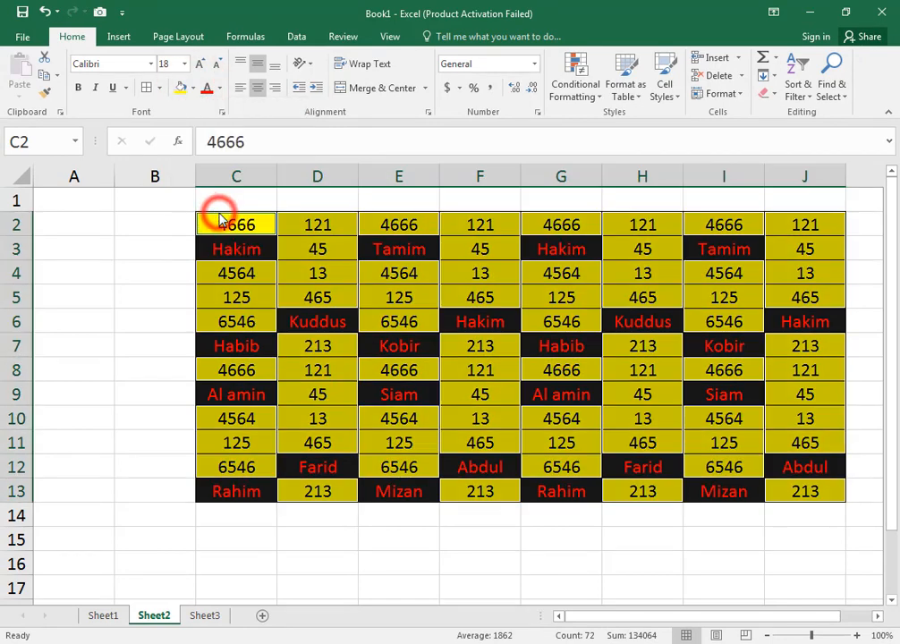
pyautogui.click(683, 560)
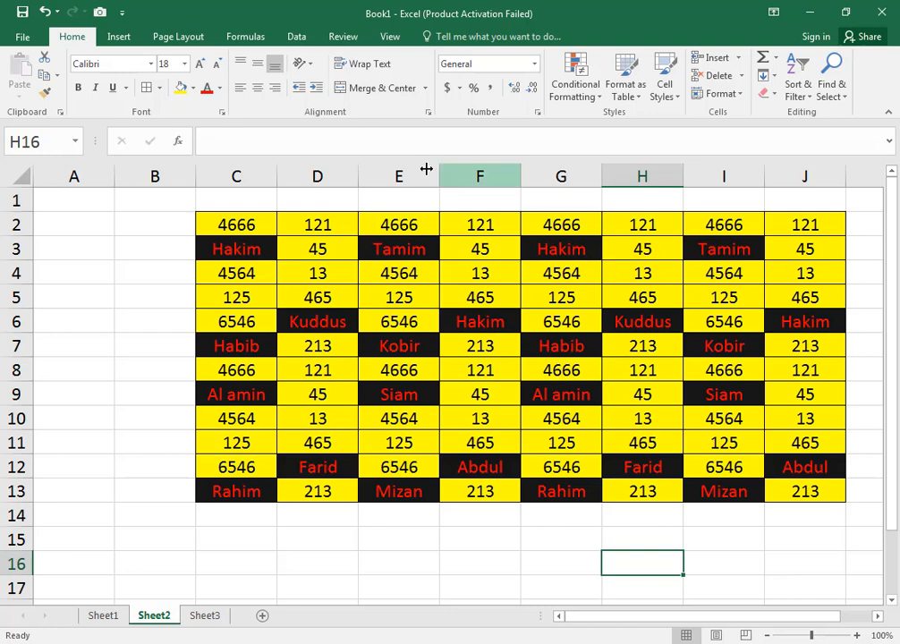
# - Reselect the table C2:J13 and narrow the selection to number constants only with Go To Special
pyautogui.moveTo(254, 228); pyautogui.dragTo(805, 493)
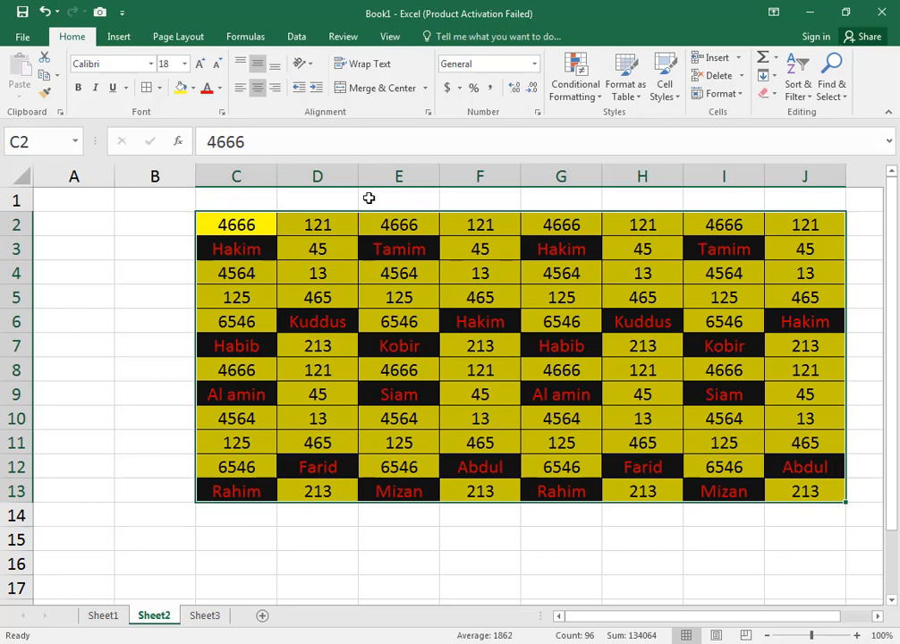
pyautogui.click(839, 91)
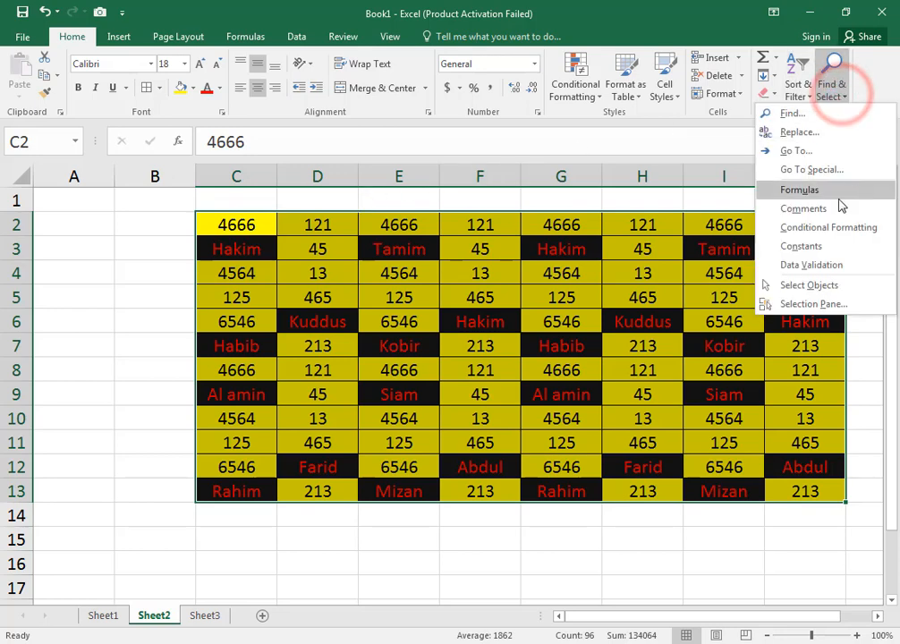
pyautogui.click(818, 151)
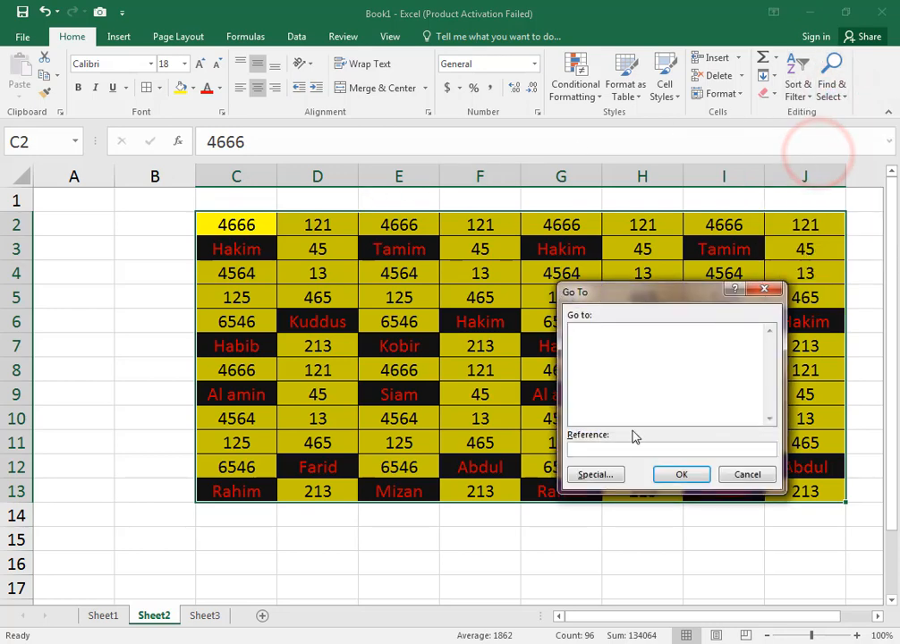
pyautogui.click(609, 482)
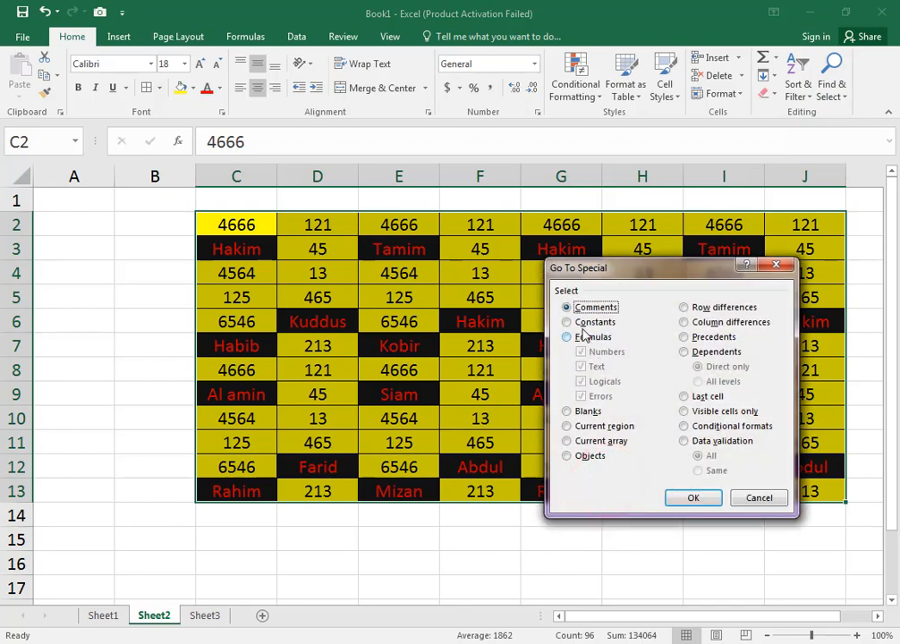
pyautogui.click(566, 322)
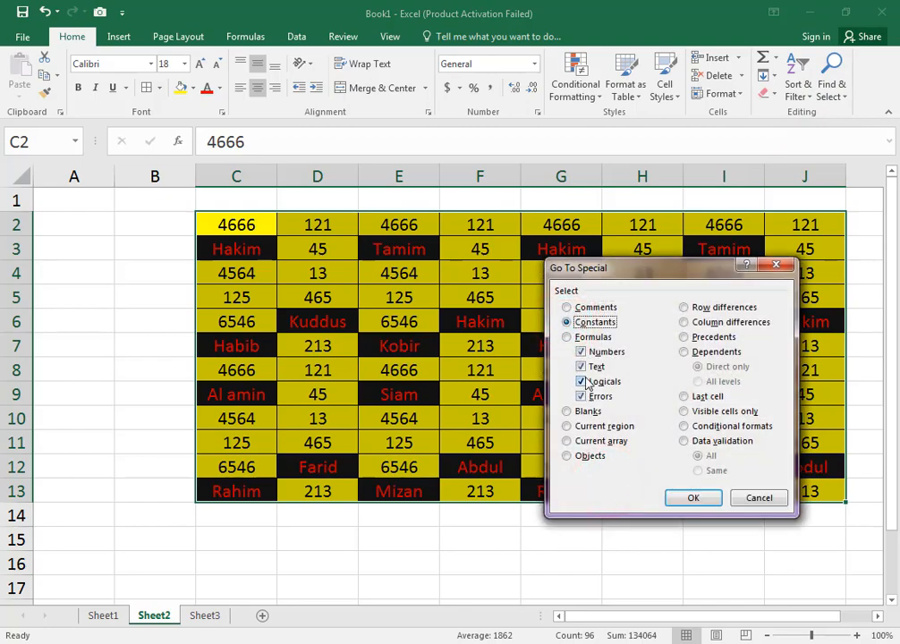
pyautogui.click(581, 367)
pyautogui.click(581, 382)
pyautogui.click(580, 397)
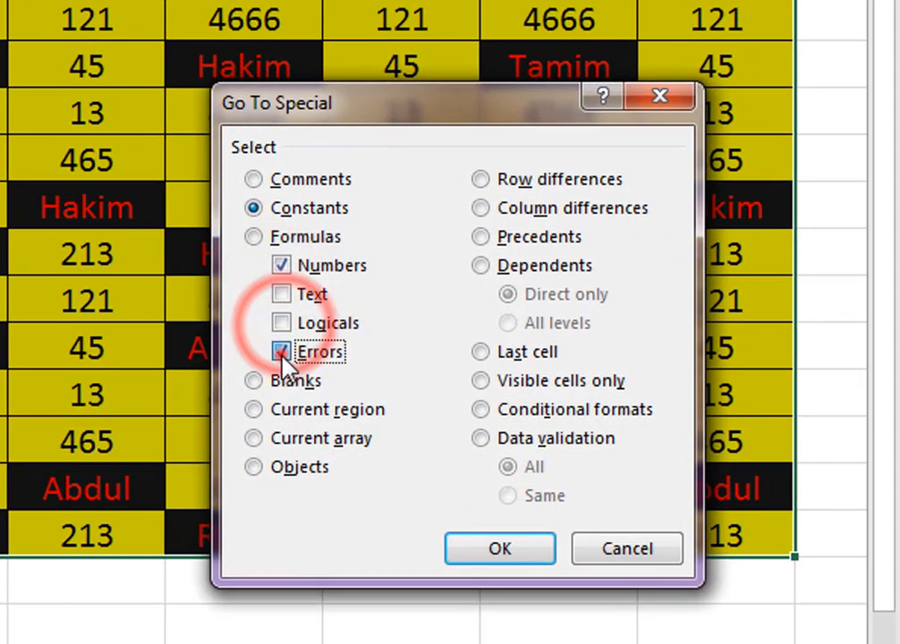
pyautogui.click(492, 553)
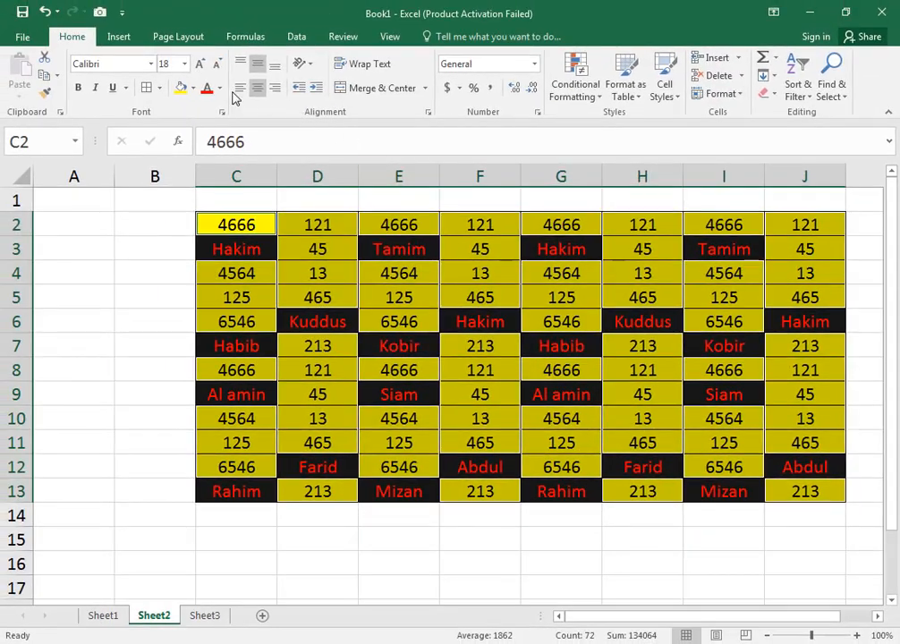
# - Set the font colour of the selected number cells to standard light blue and deselect them
pyautogui.click(219, 88)
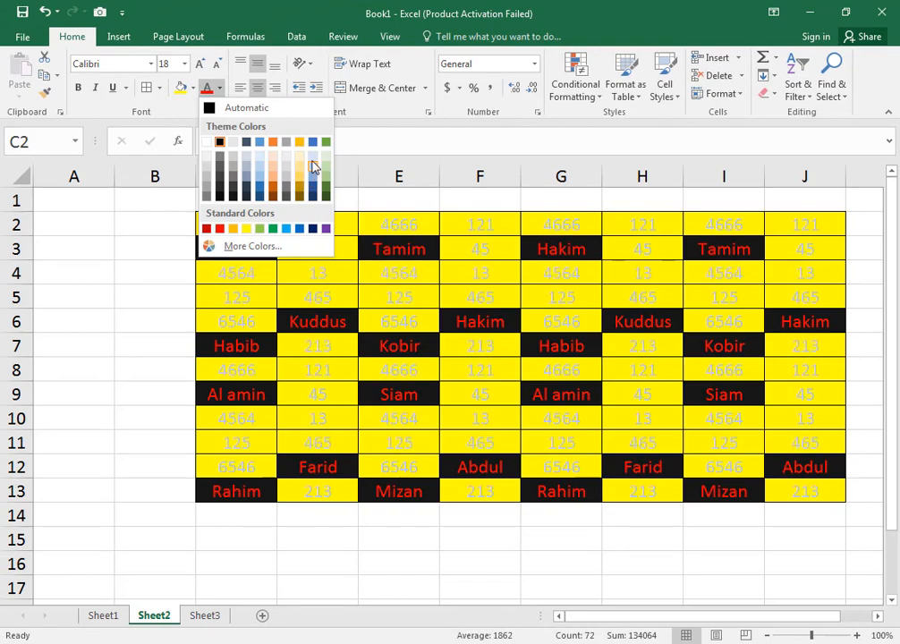
pyautogui.click(287, 230)
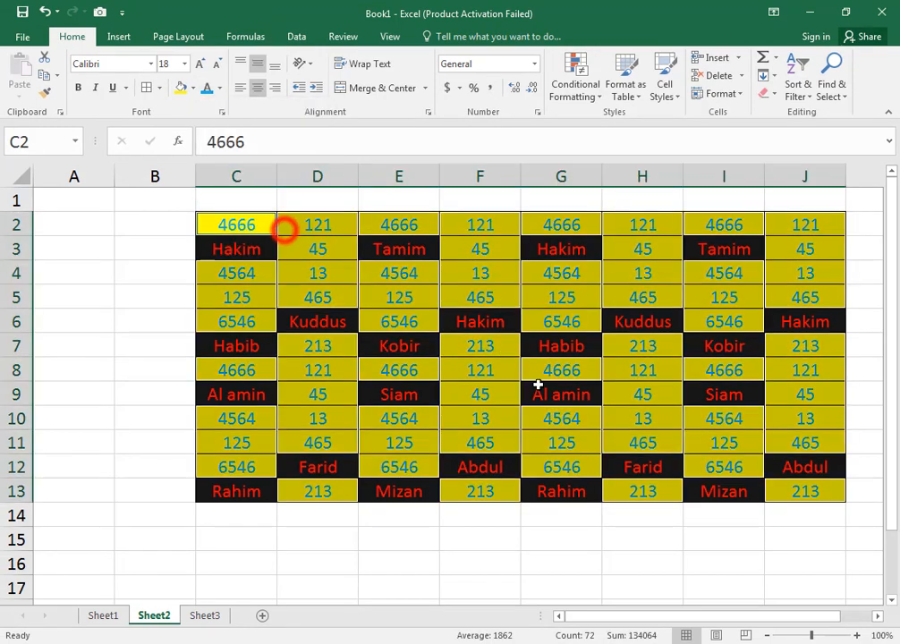
pyautogui.click(676, 438)
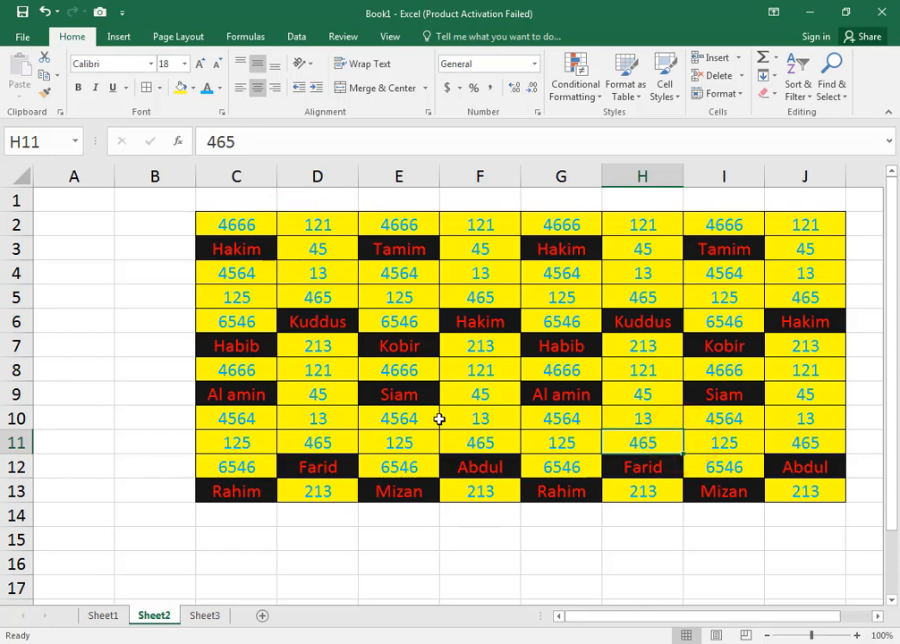
# - Use Go To Special on C2:J13 to select only constants that are text, excluding numbers, logicals and errors
pyautogui.moveTo(248, 224); pyautogui.dragTo(814, 501)
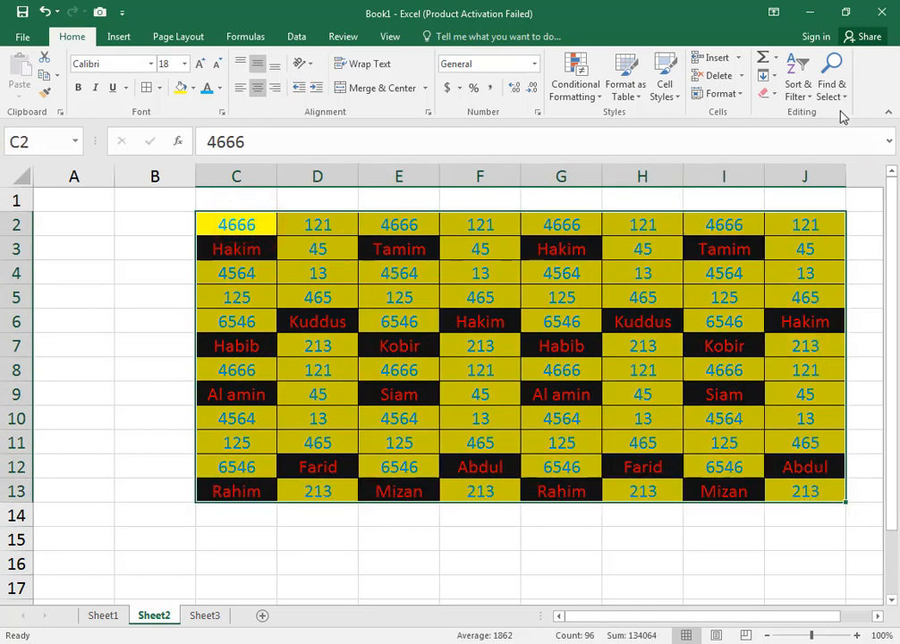
pyautogui.click(830, 79)
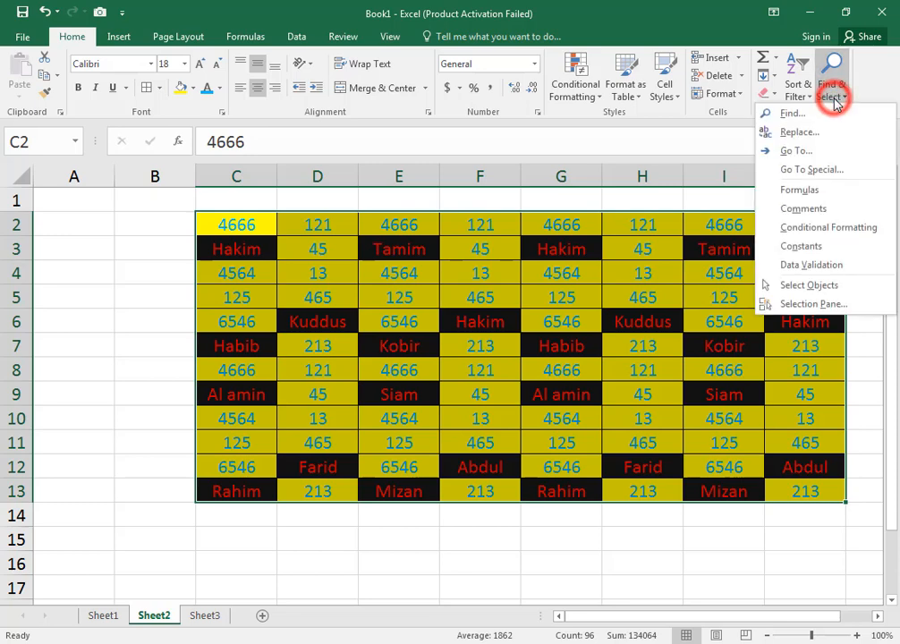
pyautogui.click(814, 150)
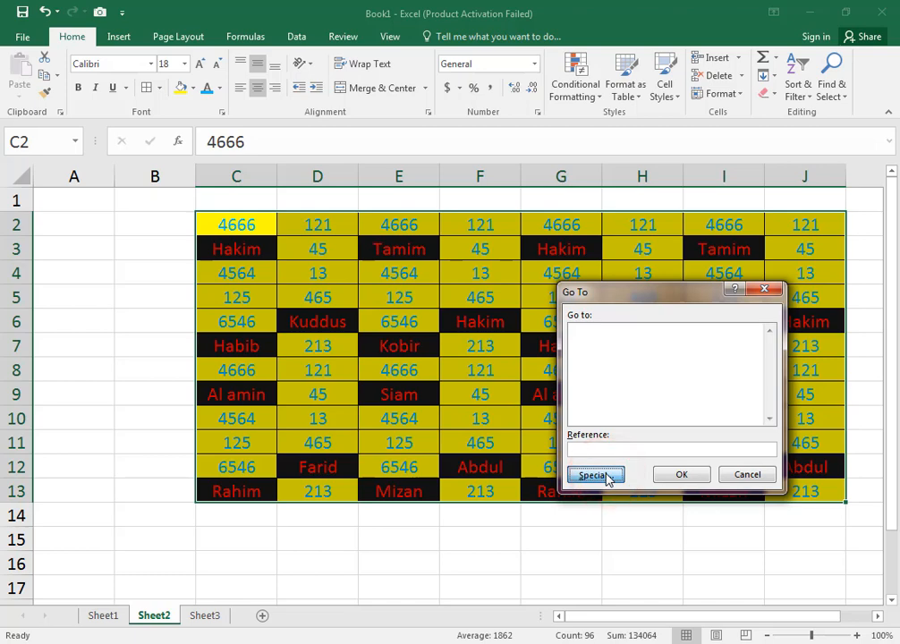
pyautogui.click(606, 477)
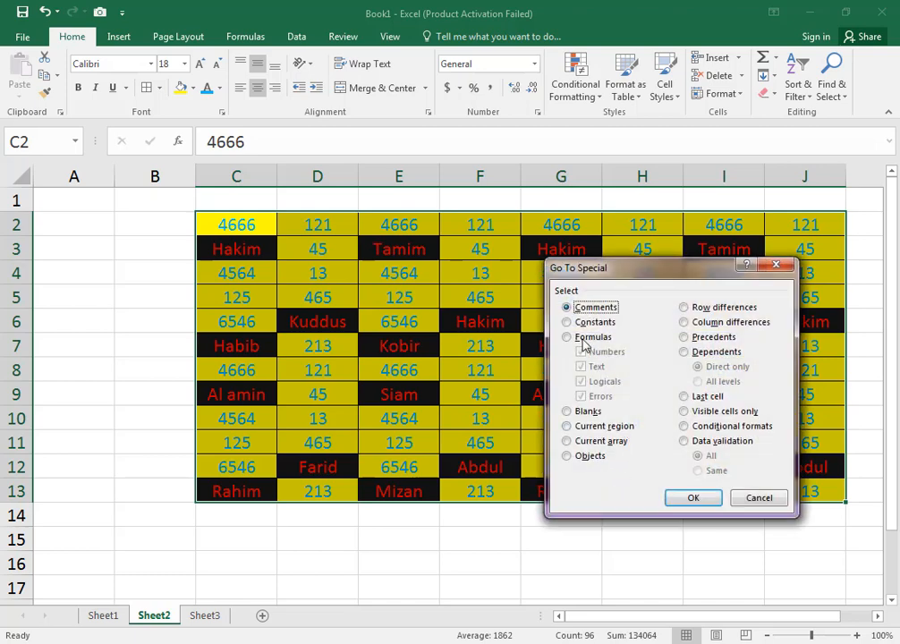
pyautogui.click(568, 323)
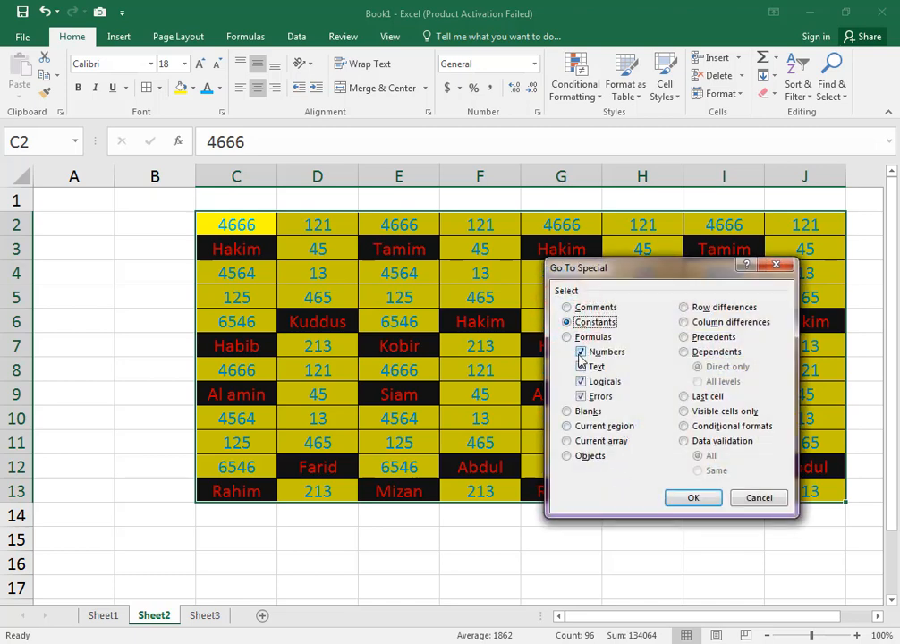
pyautogui.click(581, 381)
pyautogui.click(582, 396)
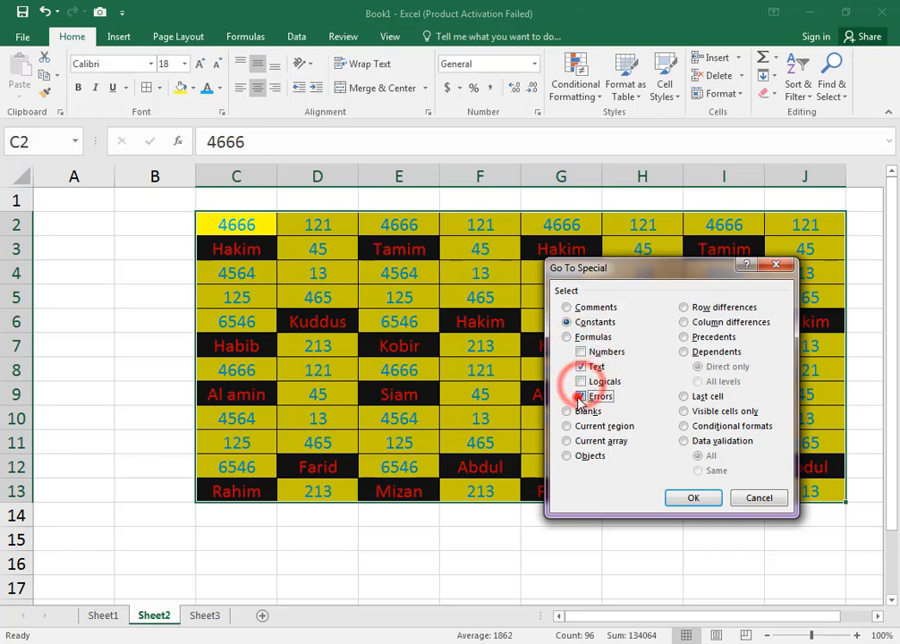
pyautogui.click(690, 502)
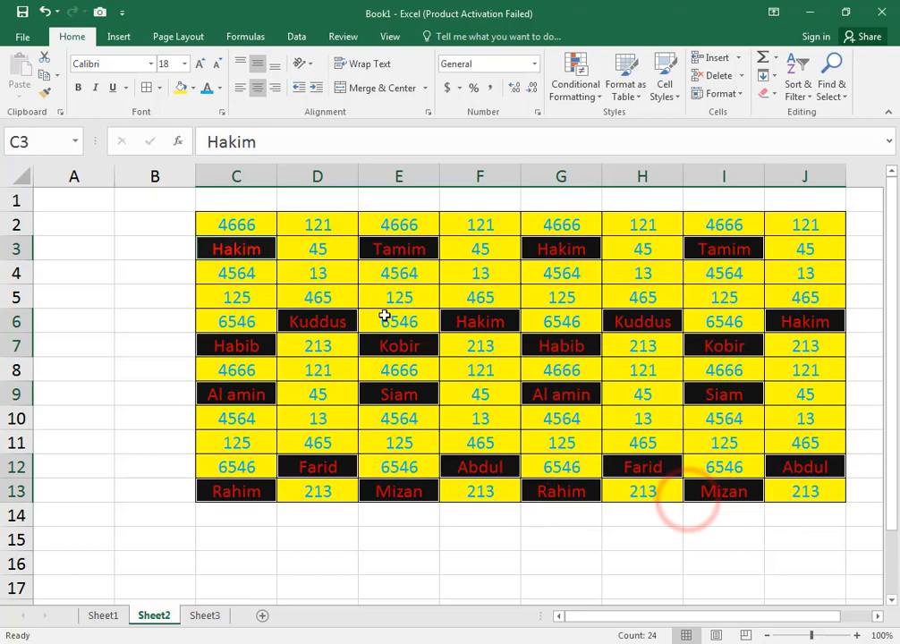
# - Give the selected text cells a black font and a pale blue theme fill, and deselect them
pyautogui.click(220, 89)
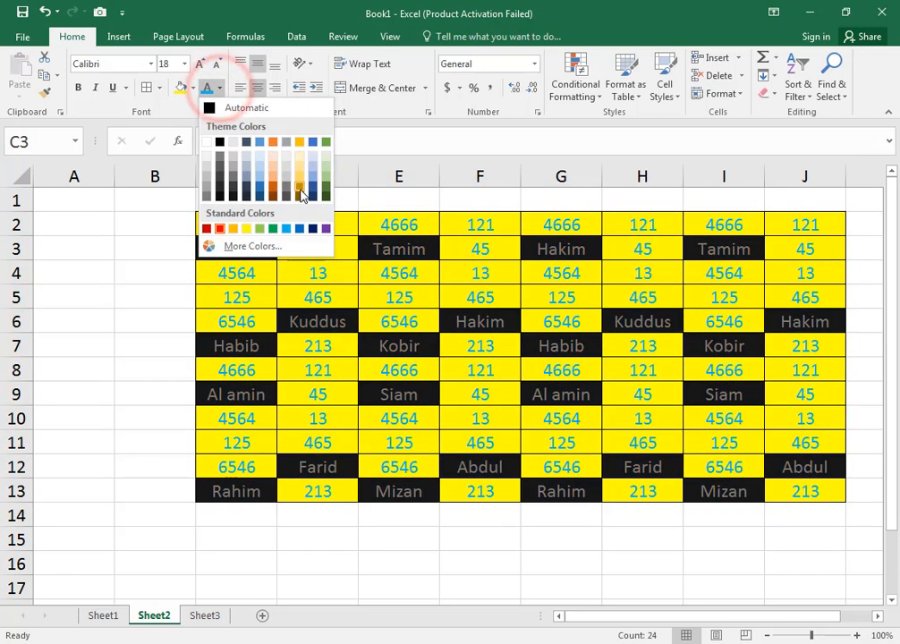
pyautogui.click(220, 144)
pyautogui.click(191, 88)
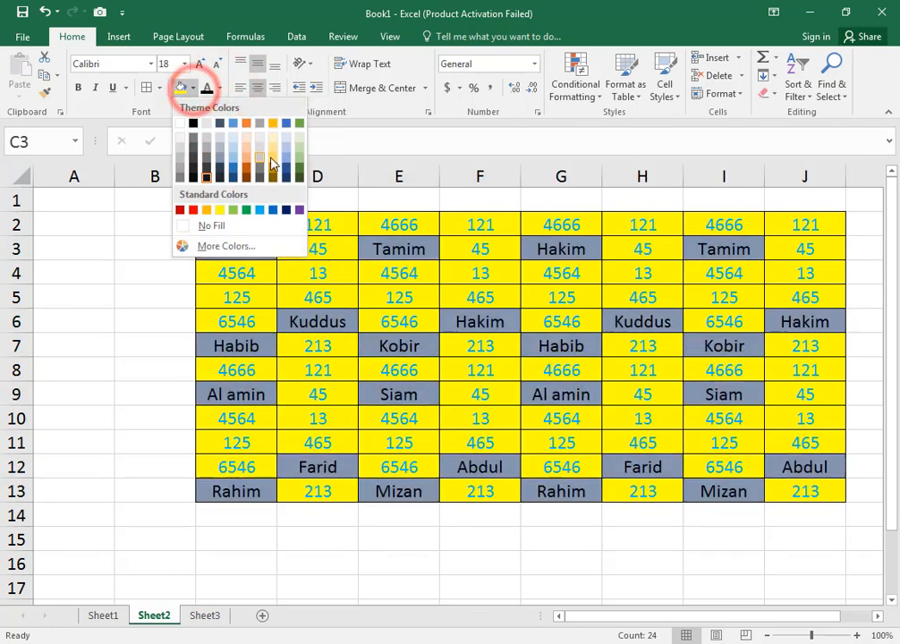
pyautogui.click(281, 156)
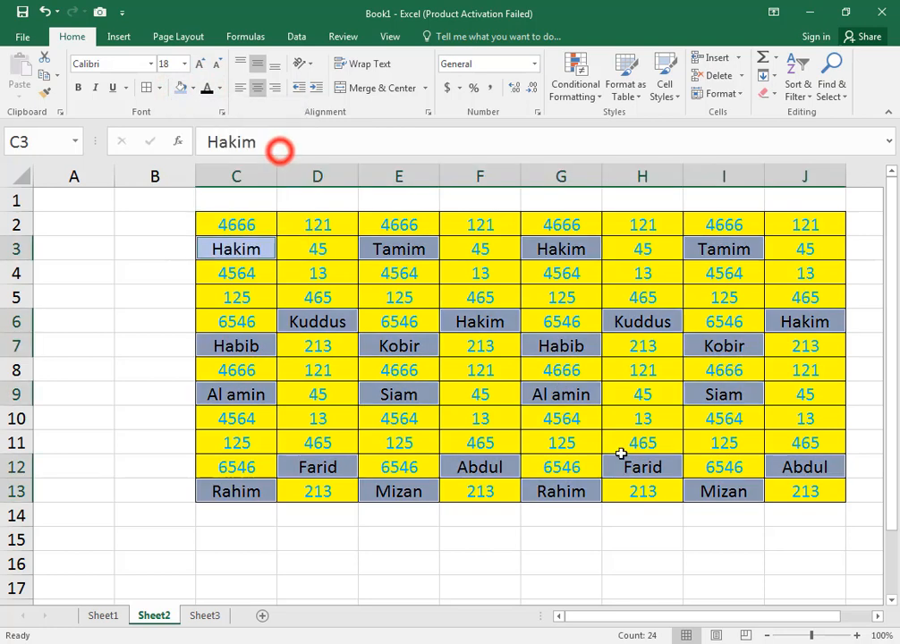
pyautogui.click(676, 541)
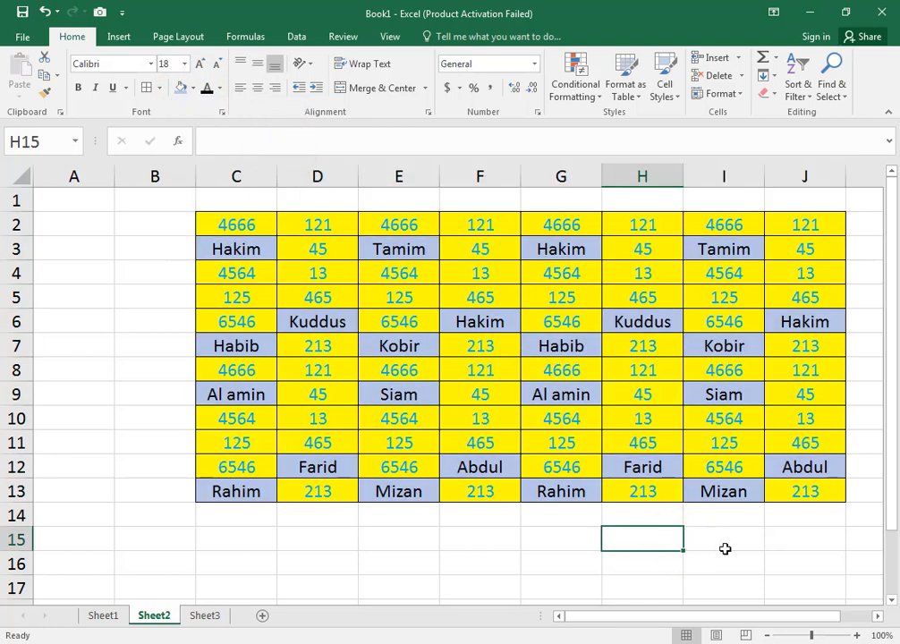